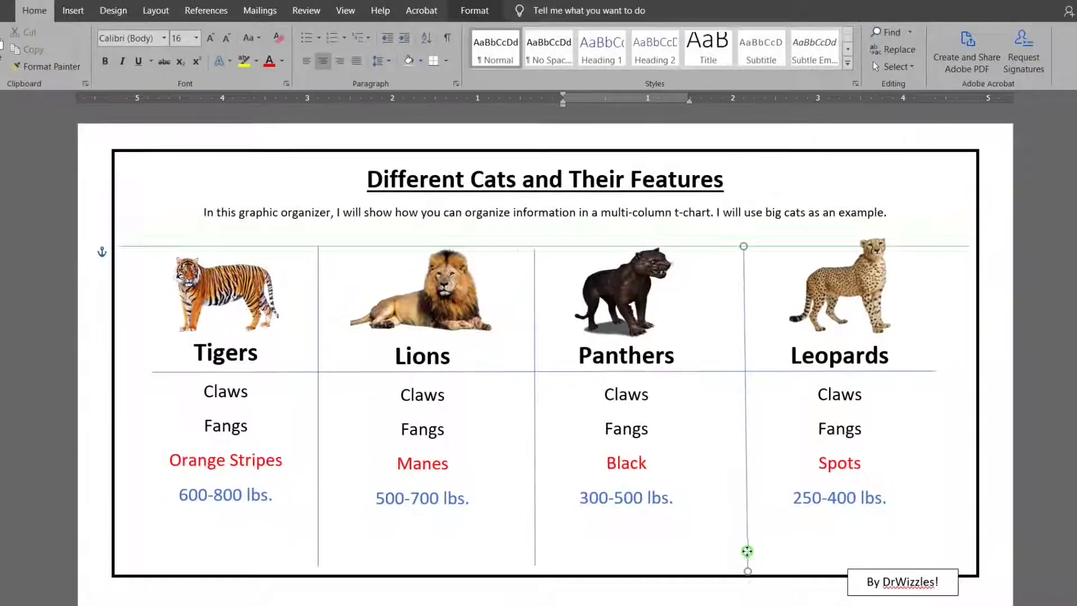
Step: Reposition the divider line between Panthers and Leopards and the Leopards column in the finished chart
left_click_drag(747, 546, 748, 540)
mouse_move(910, 544)
left_mouse_down()
mouse_move(930, 544)
mouse_move(921, 538)
left_mouse_up()
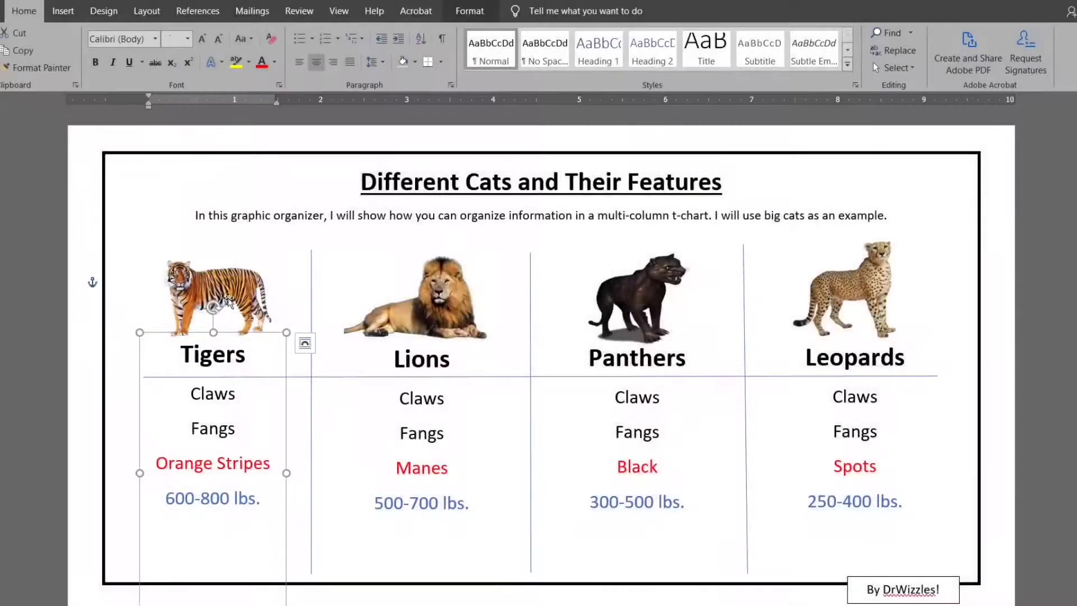
left_click(269, 377)
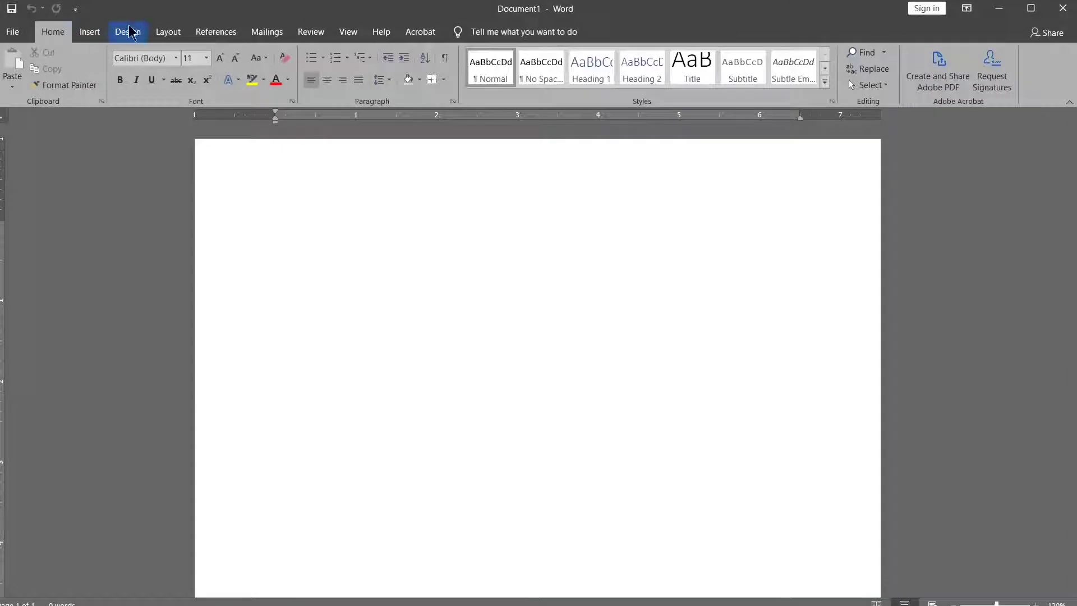
Step: Set the blank document to landscape orientation with Narrow 0.5" margins
left_click(169, 31)
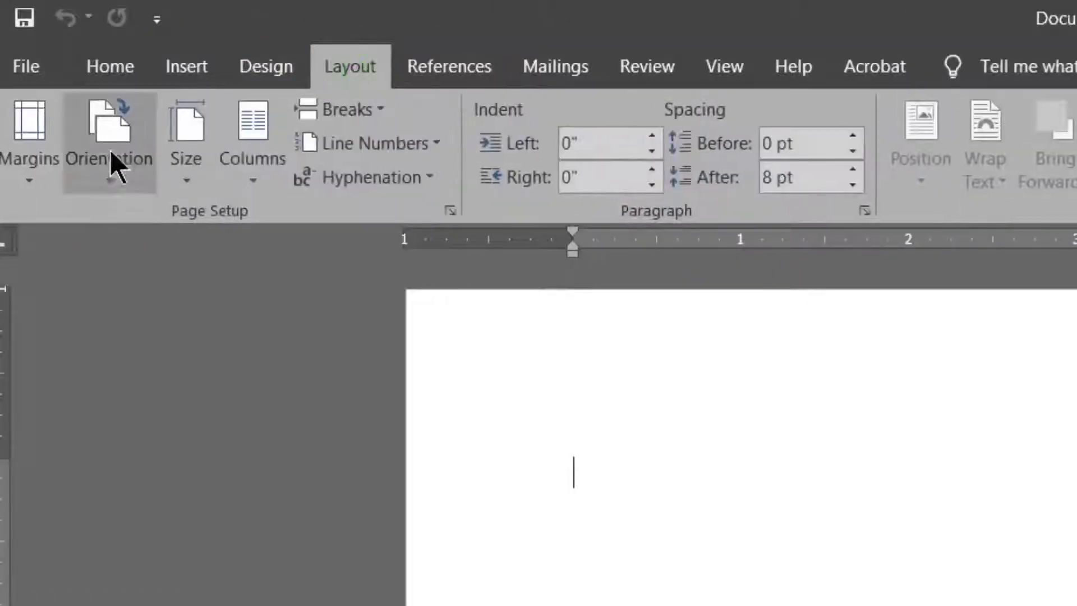
left_click(97, 160)
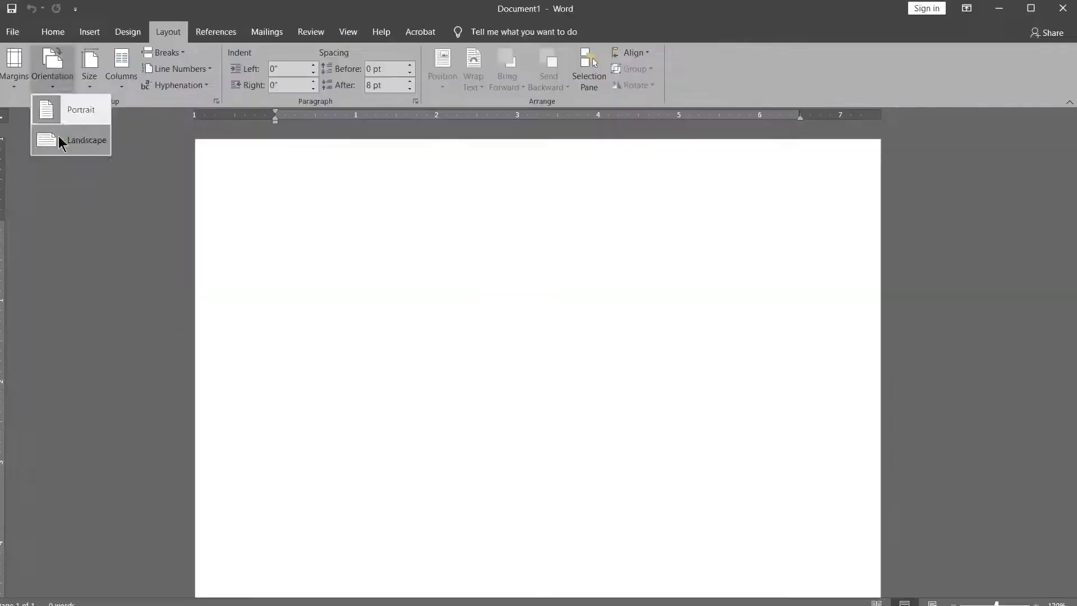
left_click(121, 283)
left_click(20, 159)
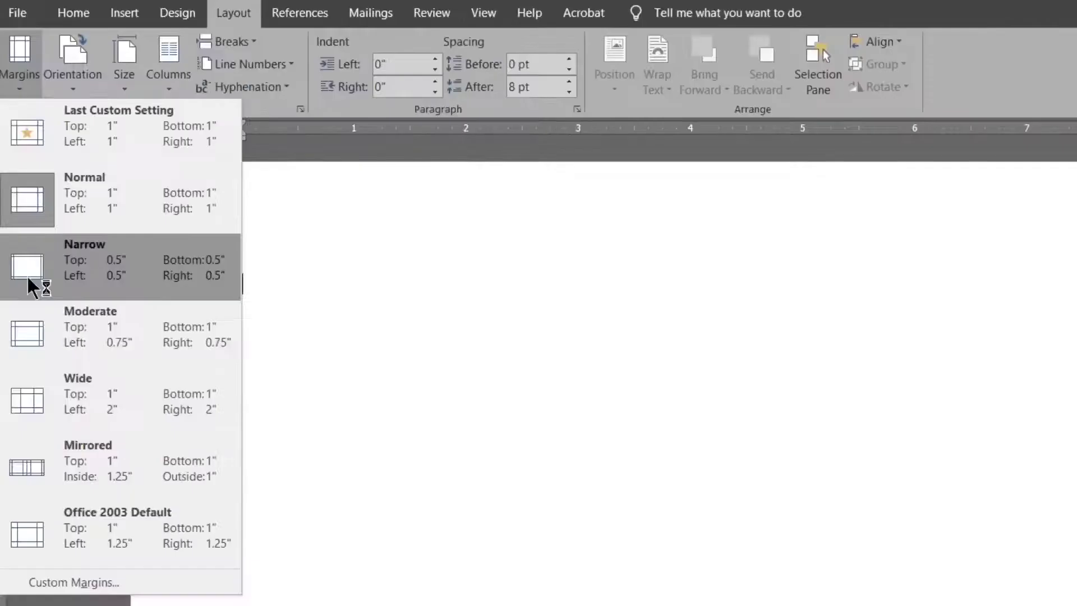
left_click(36, 412)
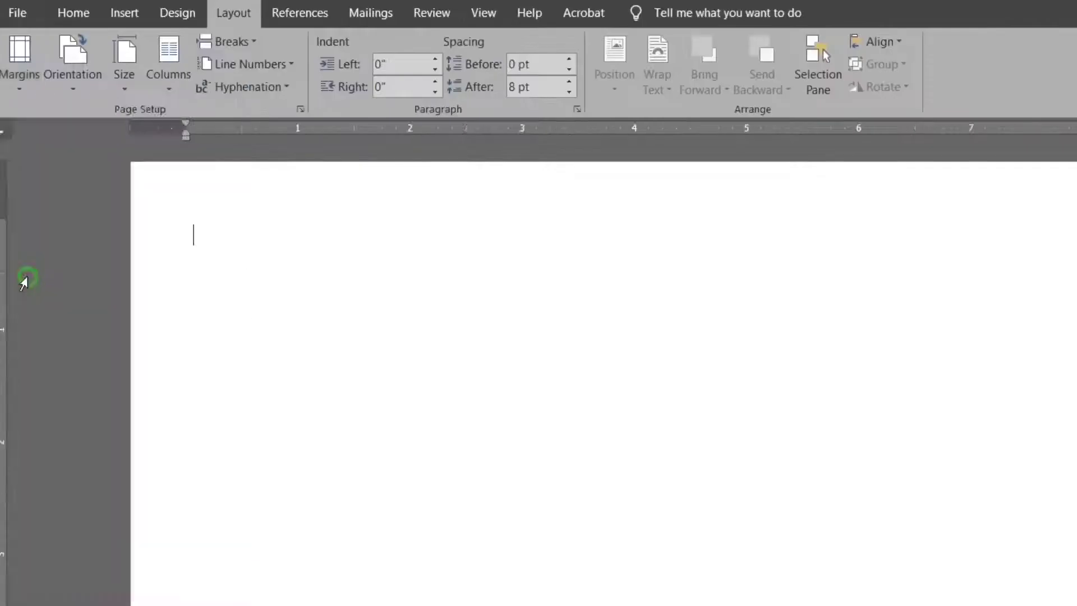
Step: Enter the title "Different Kinds of Cats!" on the first line and centre it
mouse_move(1014, 604)
left_mouse_down()
mouse_move(981, 604)
mouse_move(997, 604)
left_mouse_up()
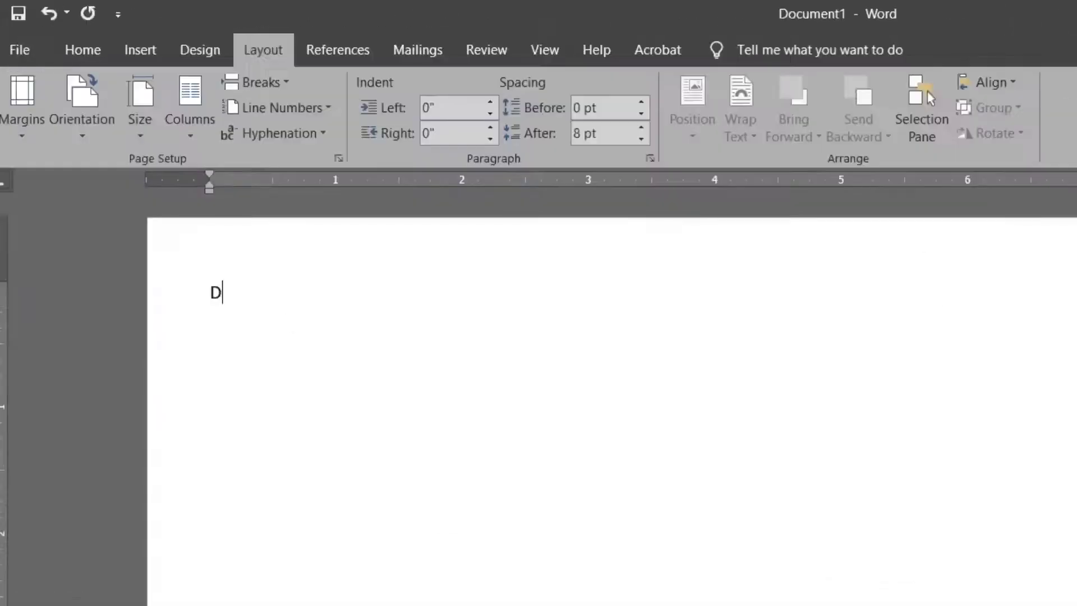
type("erent Kinds of Cats!")
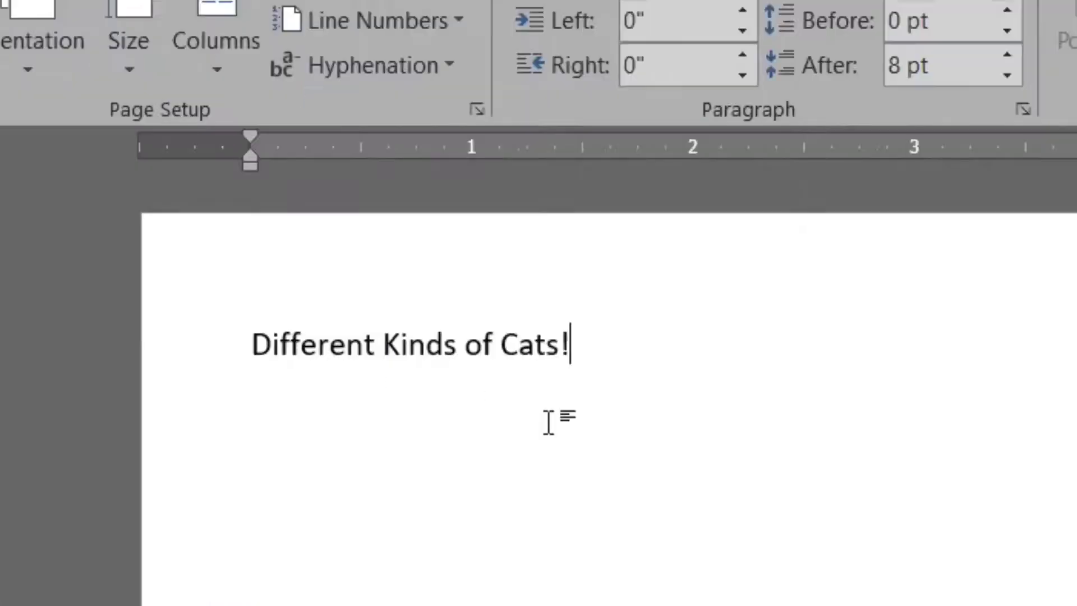
left_click(139, 339)
left_click(129, 39)
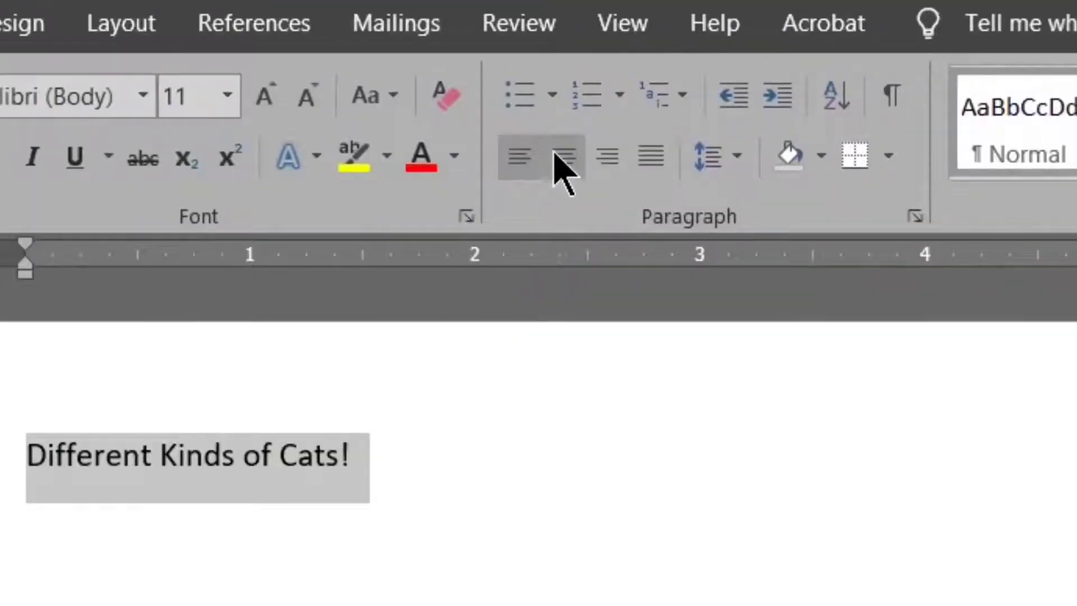
left_click(554, 156)
Step: Draw a tall text box below the title on the page's left side with the centred heading "Tigers"
left_click(25, 45)
left_click(362, 106)
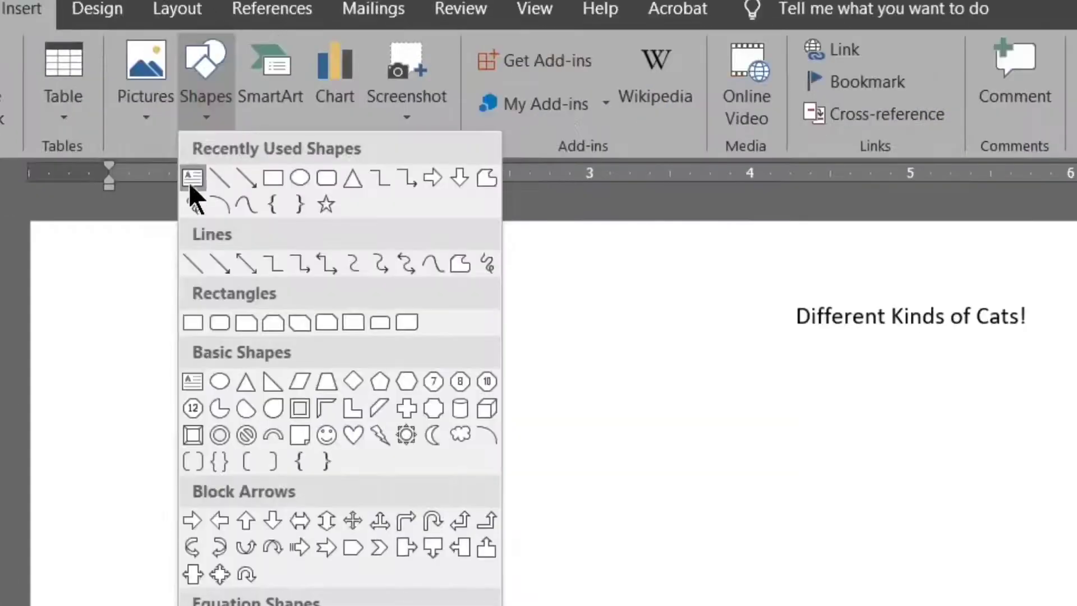
left_click(189, 181)
mouse_move(324, 257)
left_mouse_down()
mouse_move(432, 415)
mouse_move(476, 535)
left_mouse_up()
type("Tigers")
left_click(82, 25)
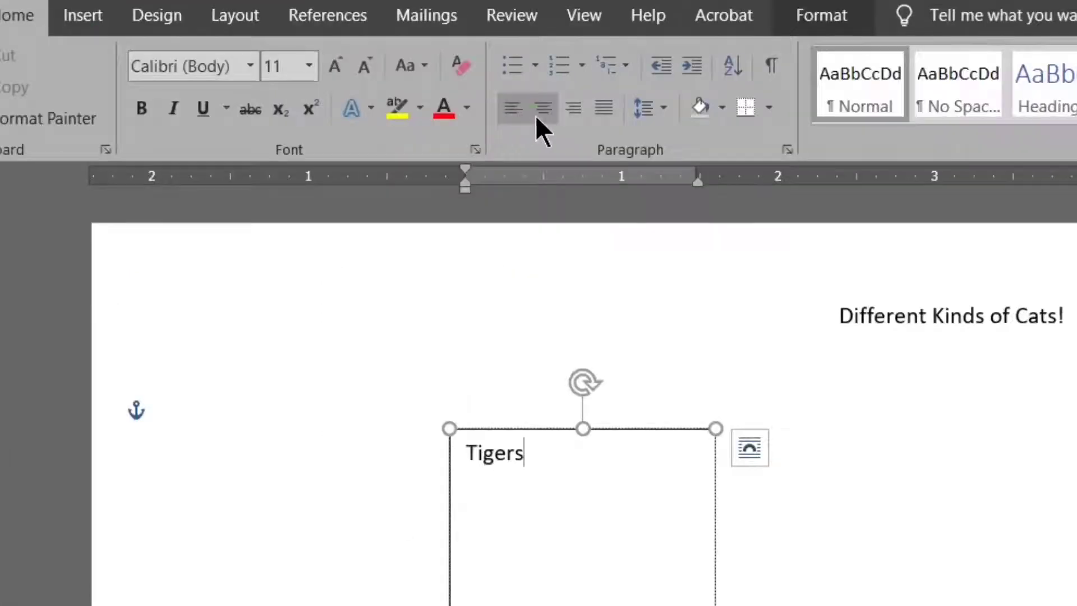
left_click(537, 112)
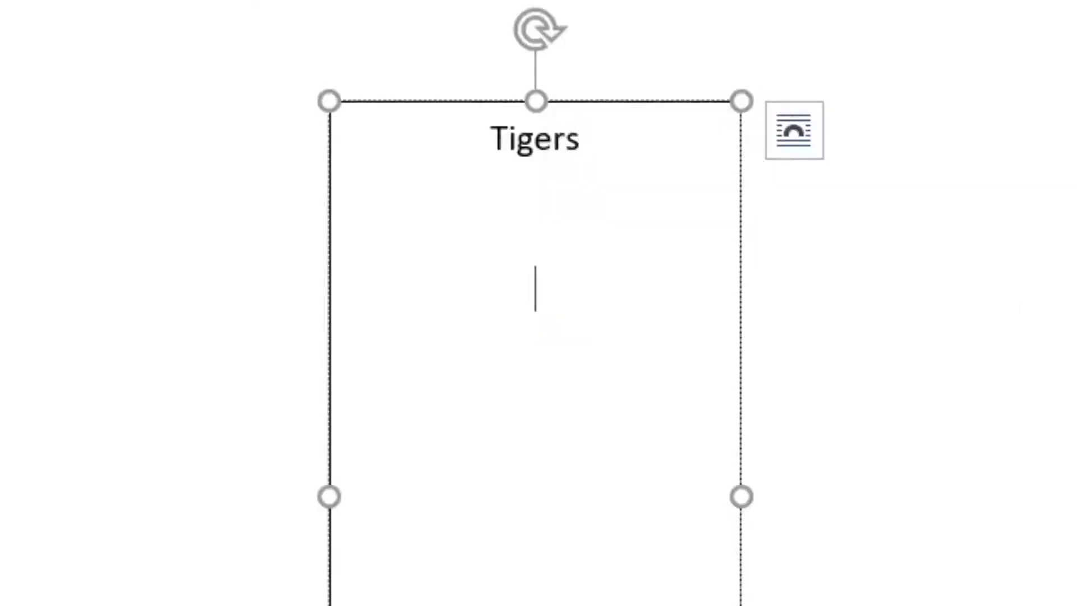
Step: Below the Tigers heading, add the lines "Claws", "Fangs", "Orange Stripes" and "600-800 lbs."
type("C")
type("laws")
key("Return")
type("Fa")
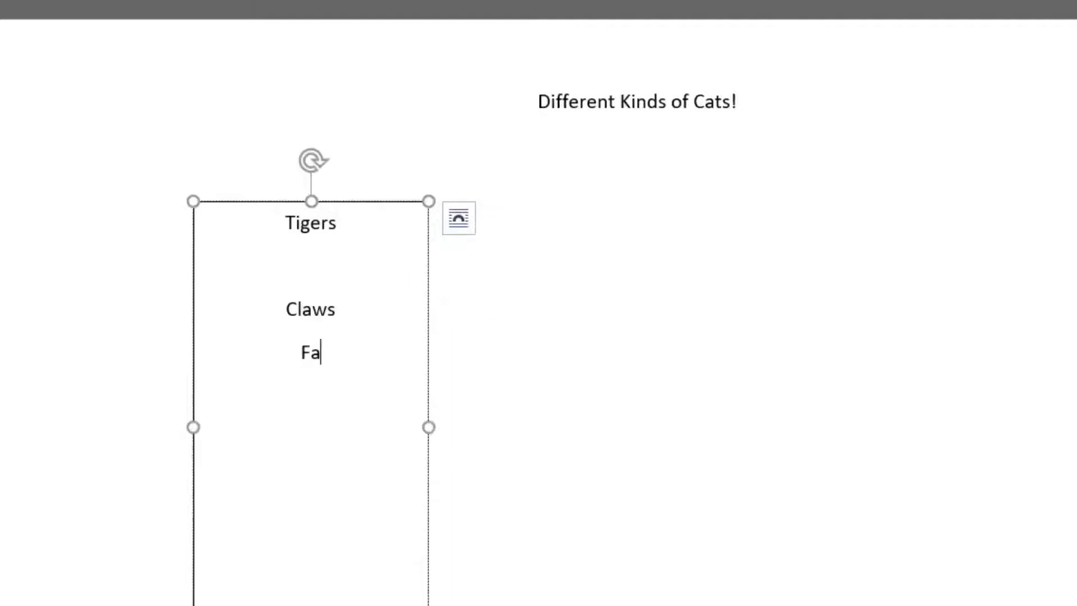
type("ngs")
key("Return")
type("Orange Stripes")
key("Return")
type("600-800 lbs.")
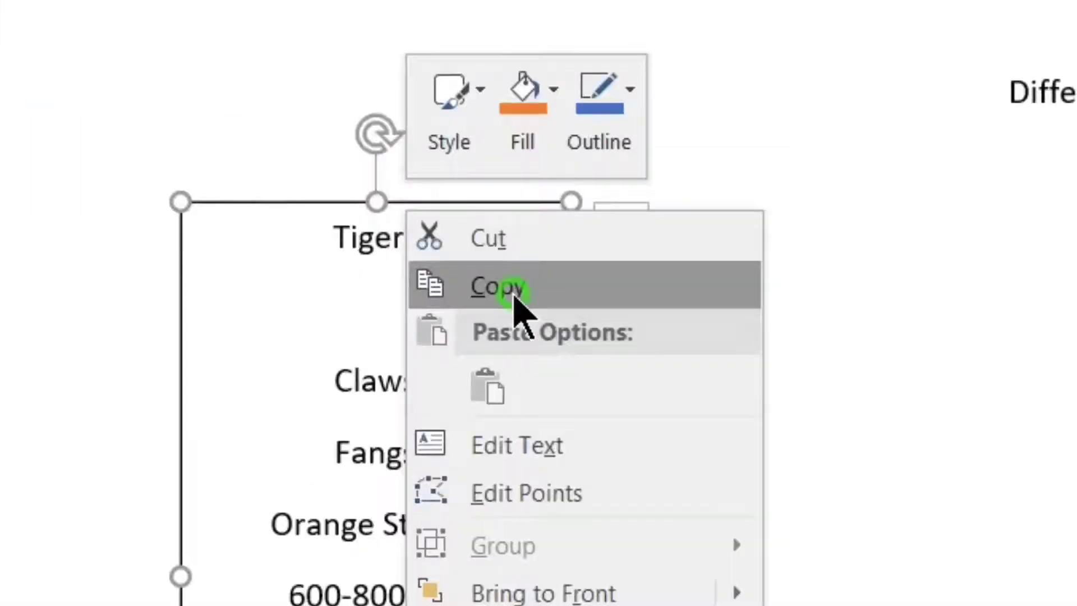
Step: Duplicate the Tigers text box and place the copy beside the original as the second column
left_click(513, 287)
left_click(855, 344)
right_click(867, 349)
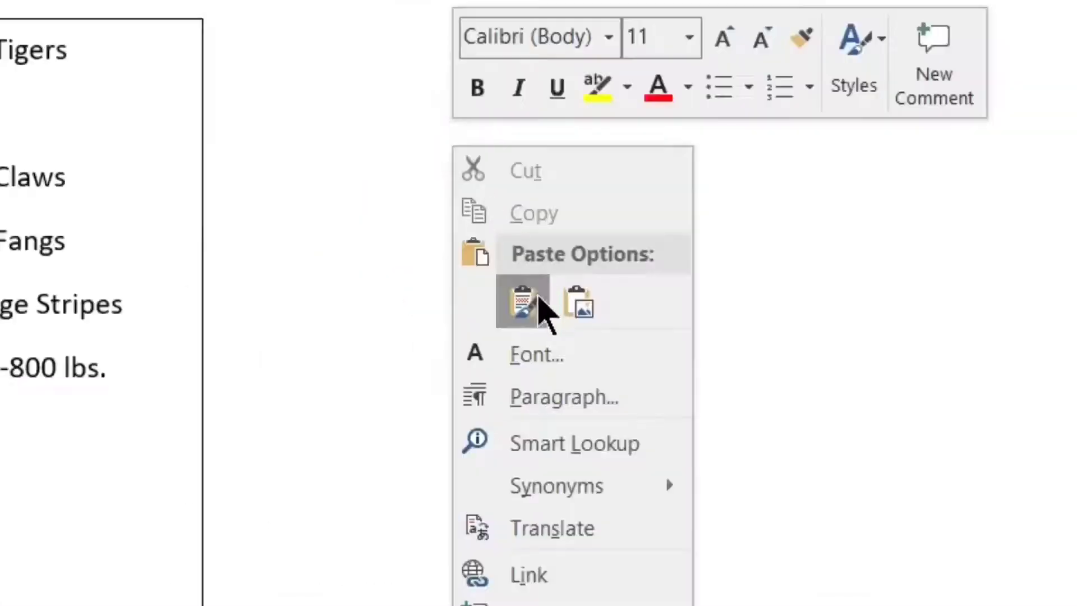
left_click(522, 303)
left_click_drag(212, 197, 471, 190)
Step: Paste two more copies of the Tigers text box and place them as the third and fourth columns
right_click(571, 209)
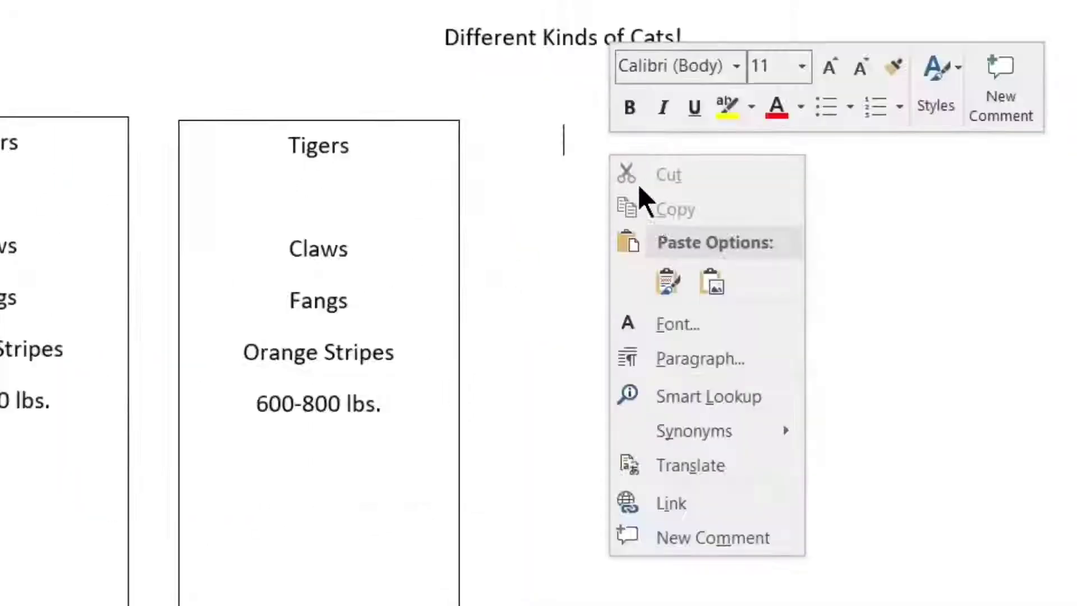
left_click(681, 279)
left_click_drag(225, 228, 613, 228)
right_click(766, 241)
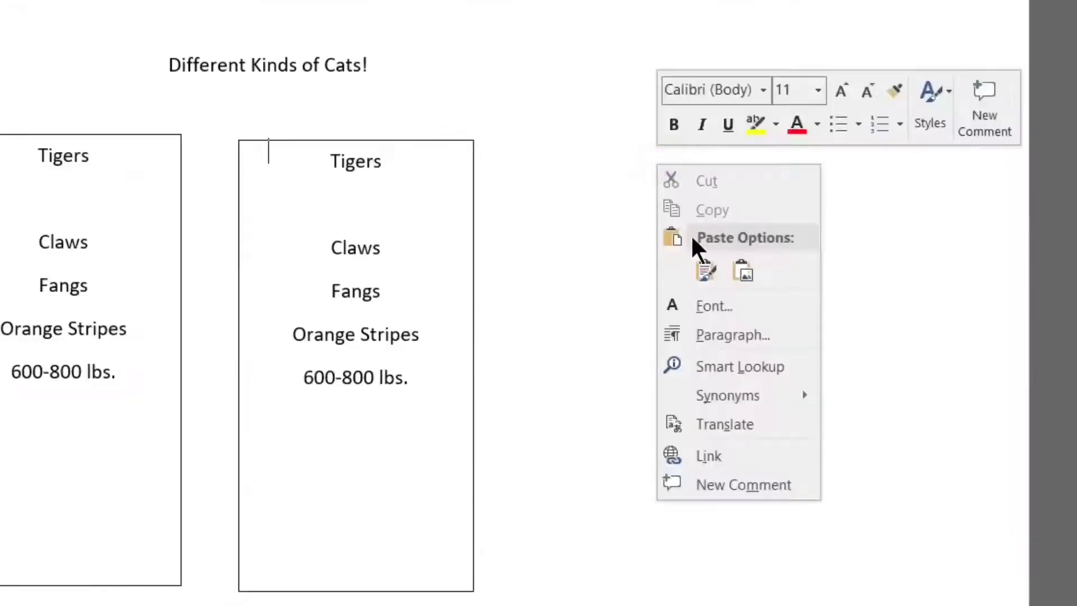
left_click(706, 271)
left_click_drag(267, 294, 862, 287)
Step: Adjust the positions of the first three text boxes to space the four columns more evenly
left_click_drag(645, 231, 673, 226)
left_click_drag(443, 227, 454, 226)
left_click_drag(268, 226, 245, 226)
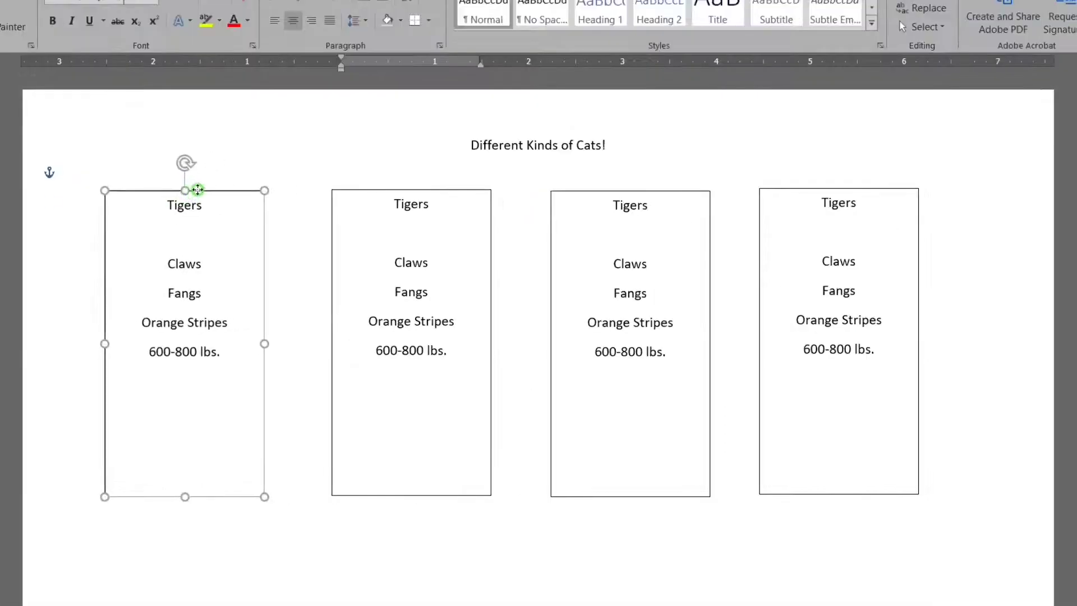
Step: Change the headings of the second, third and fourth text boxes to "Lions", "Panthers" and "Leopards"
double_click(410, 203)
type("Lio")
left_click(632, 199)
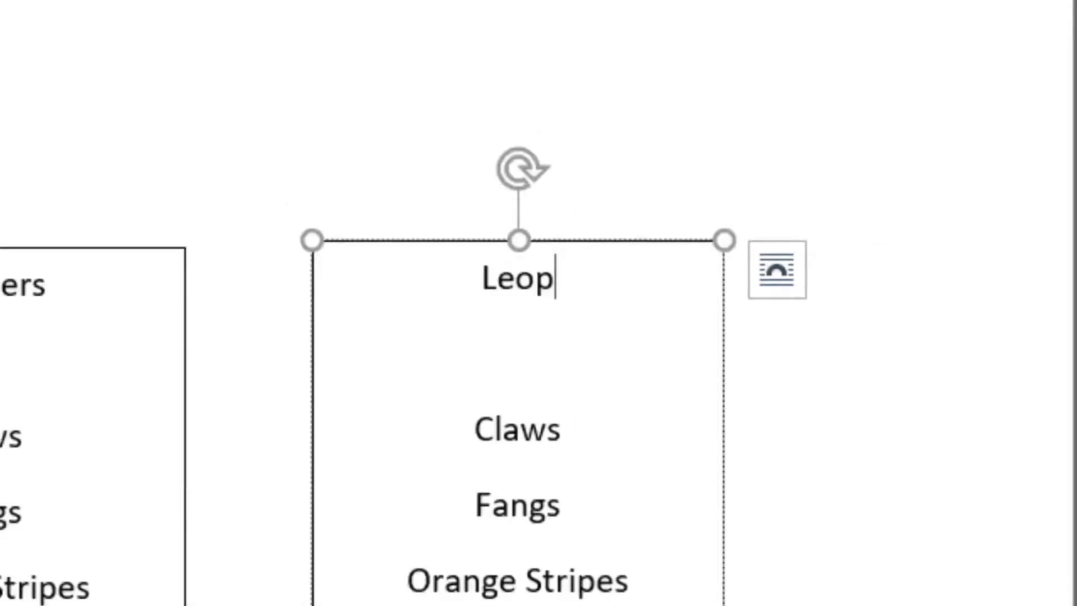
Step: Make the Tigers heading bold and set its font size to 22
double_click(185, 190)
left_click(536, 139)
left_click(789, 79)
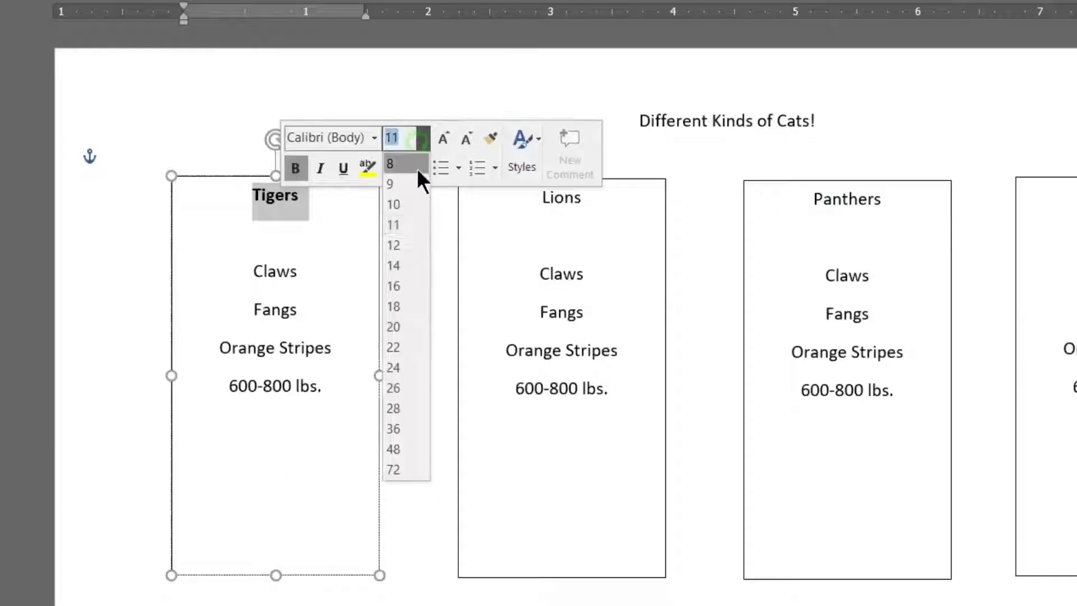
left_click(423, 346)
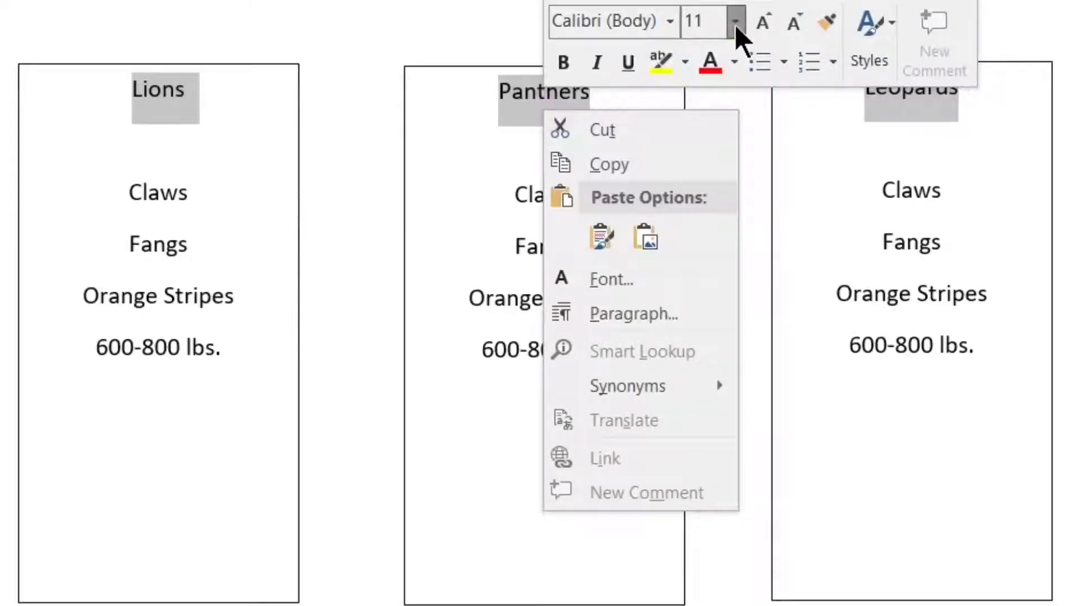
Step: Format the Lions, Panthers and Leopards headings together as bold at font size 22
left_click(735, 24)
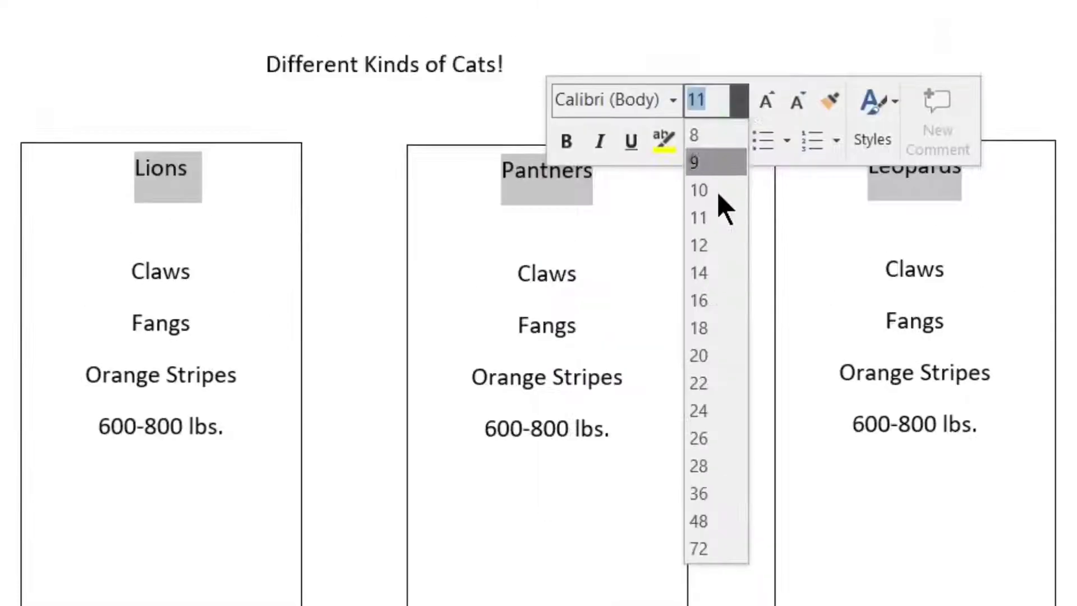
left_click(699, 383)
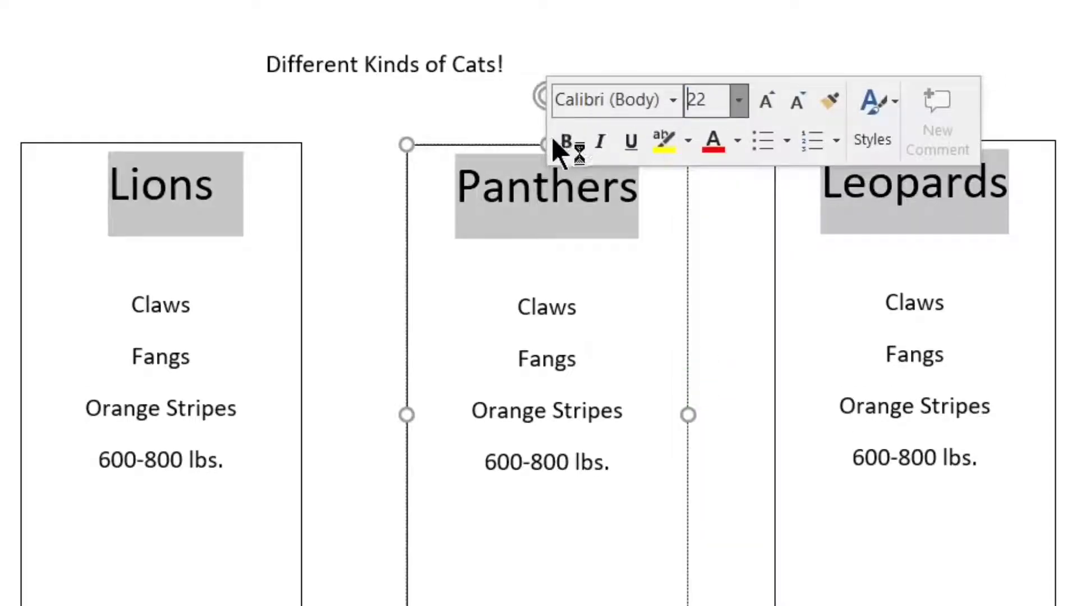
left_click(565, 142)
left_click(169, 213)
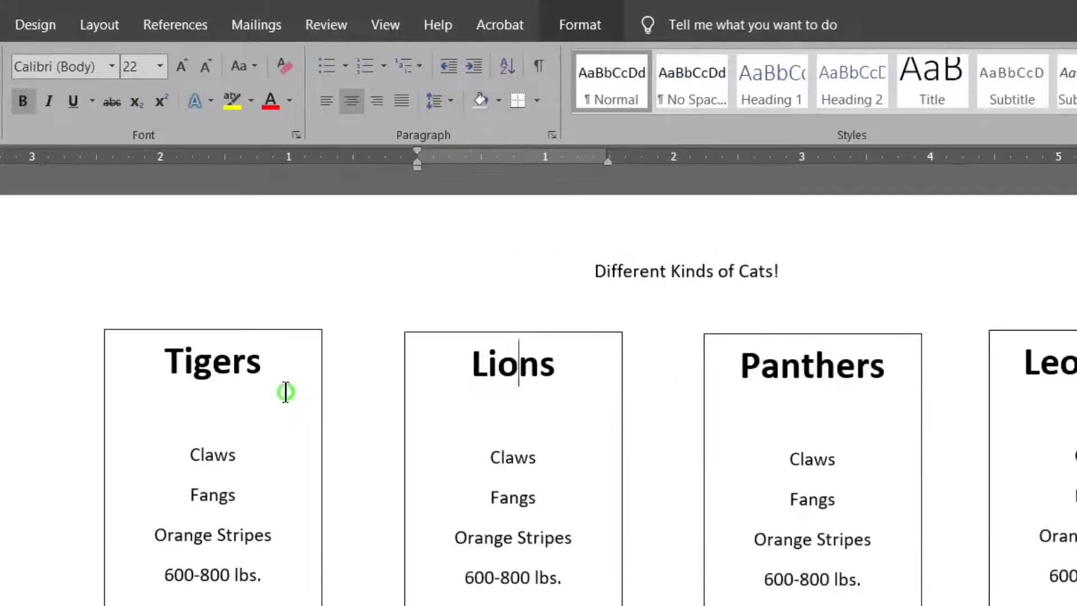
Step: Remove the outline from the Tigers text box
left_click(286, 392)
left_click(591, 31)
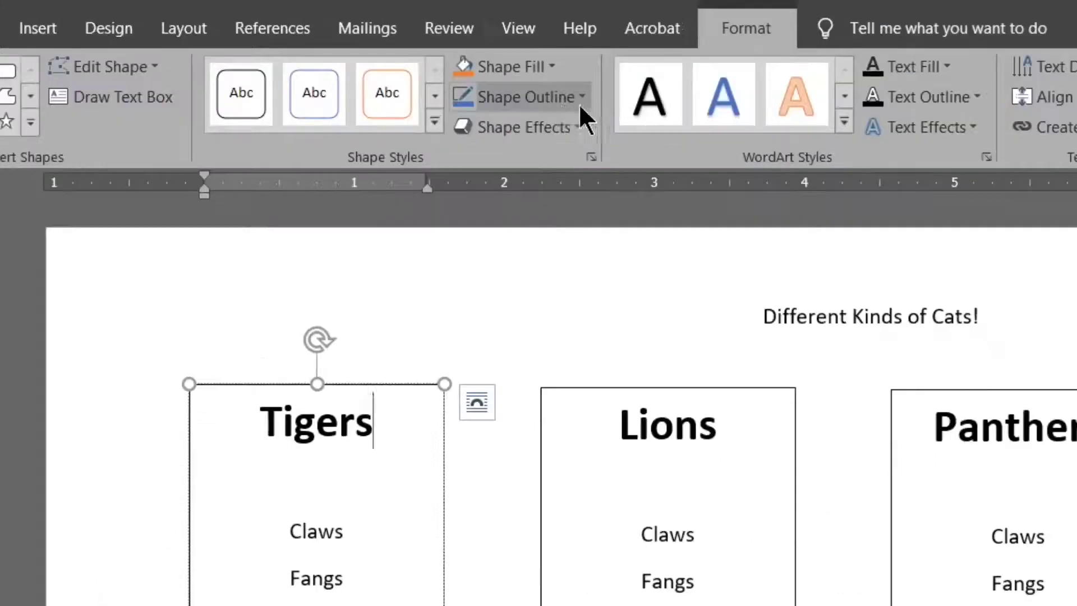
left_click(422, 83)
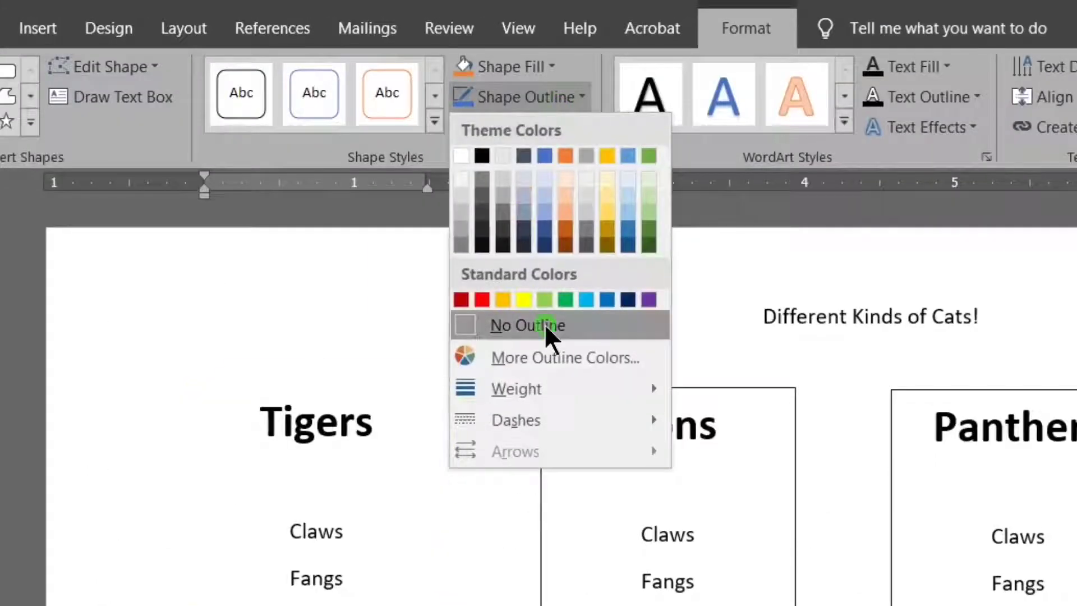
left_click(527, 325)
Step: Remove the outlines from the Lions, Panthers and Leopards text boxes together
left_click(306, 337)
left_click(541, 385, "shift")
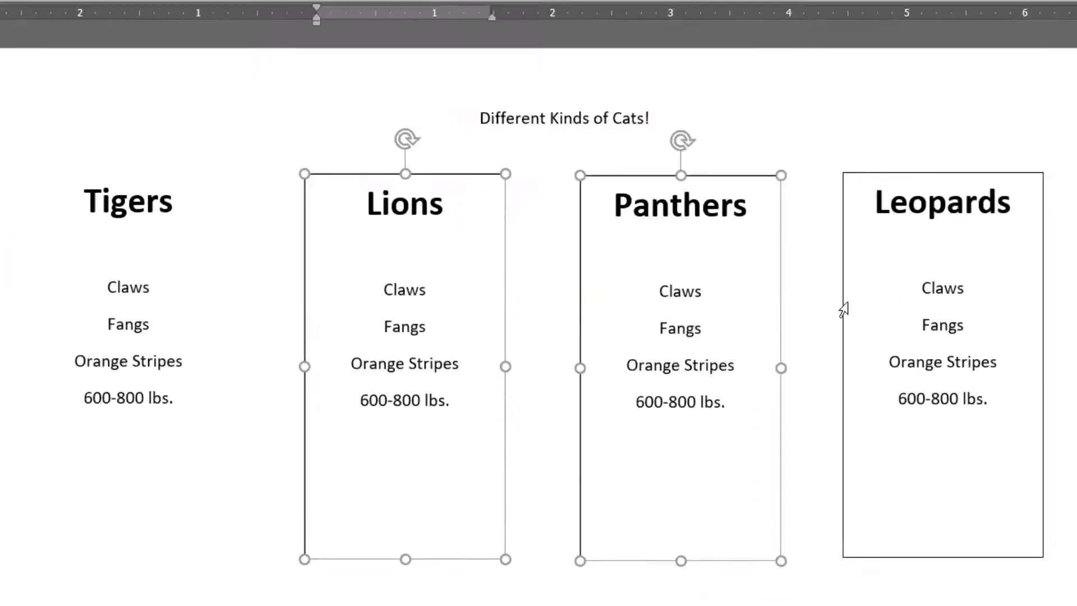
left_click(844, 307, "shift")
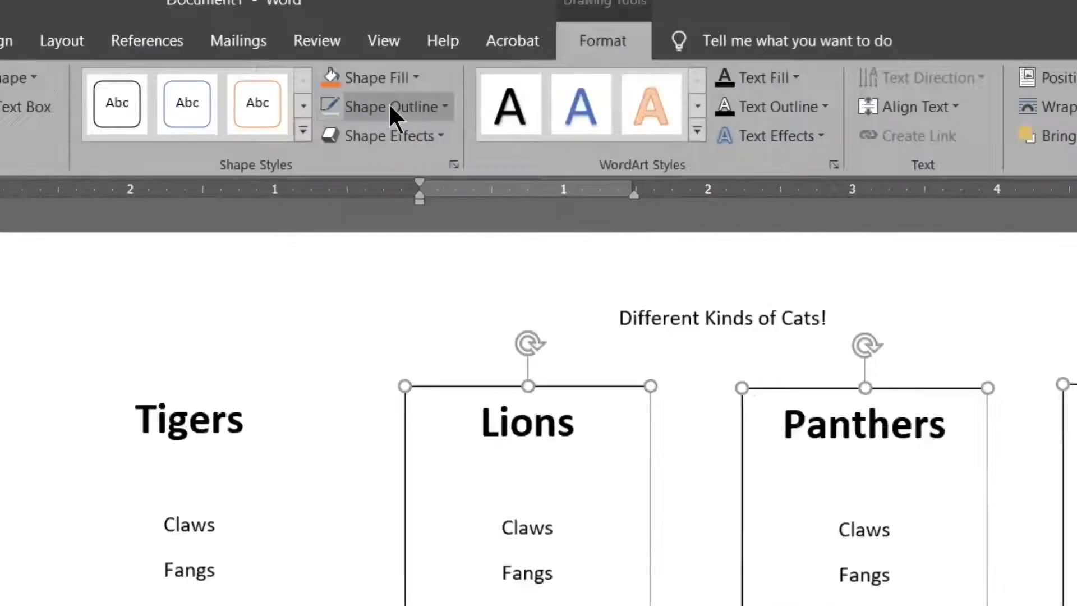
left_click(391, 107)
left_click(392, 327)
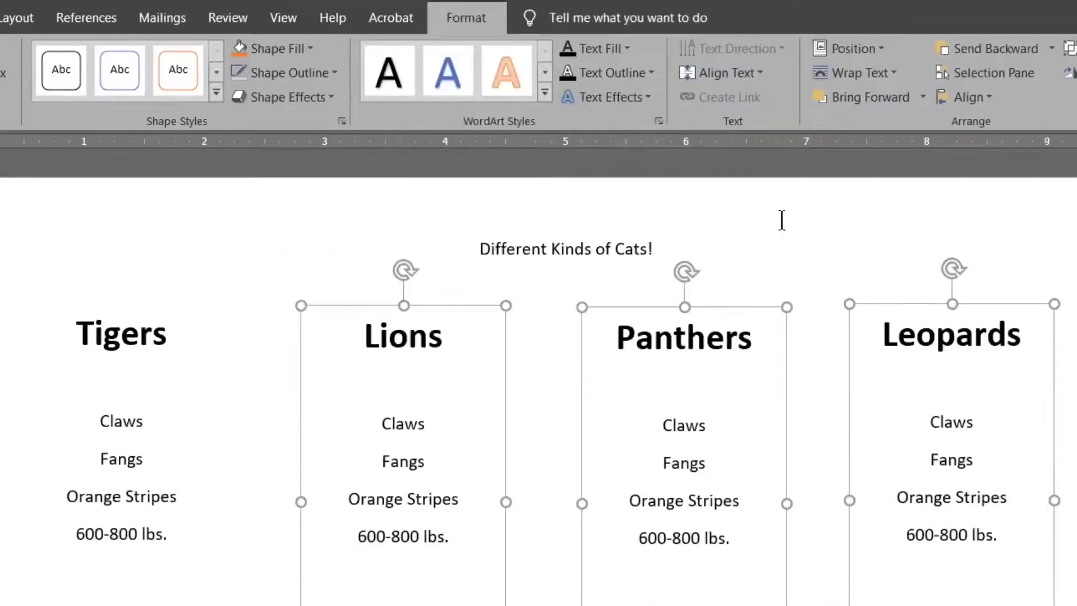
left_click(982, 281)
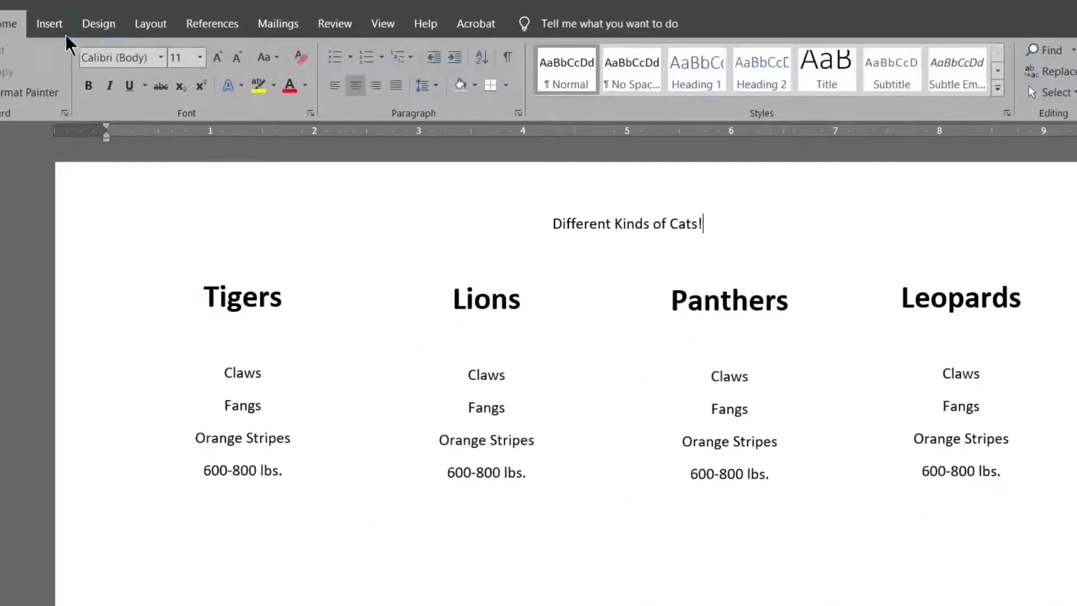
Step: Draw a horizontal line across all four columns, between the headings and the feature lists
left_click(49, 24)
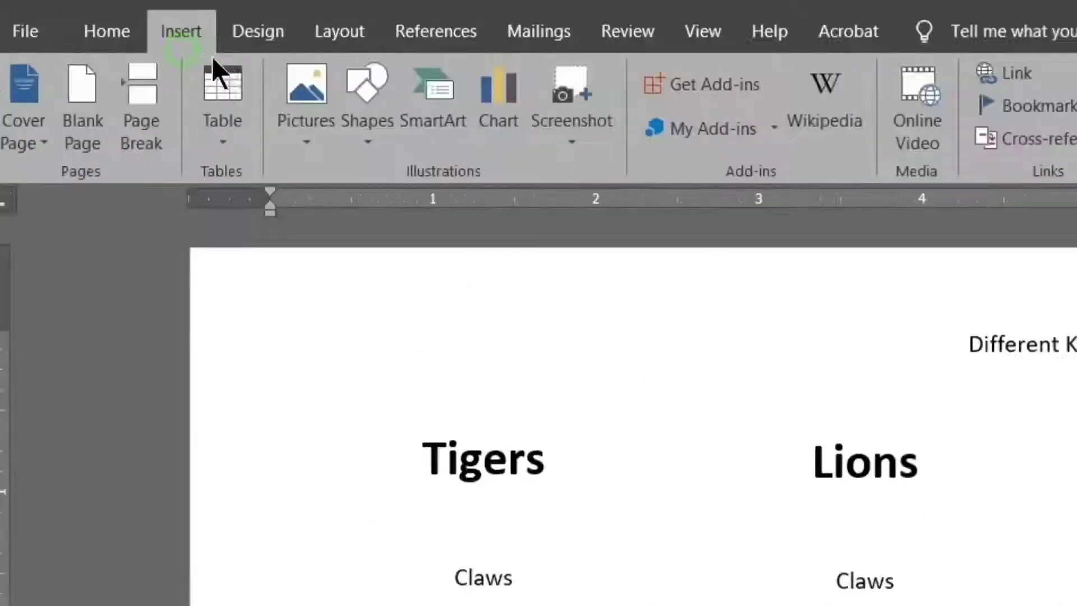
left_click(384, 117)
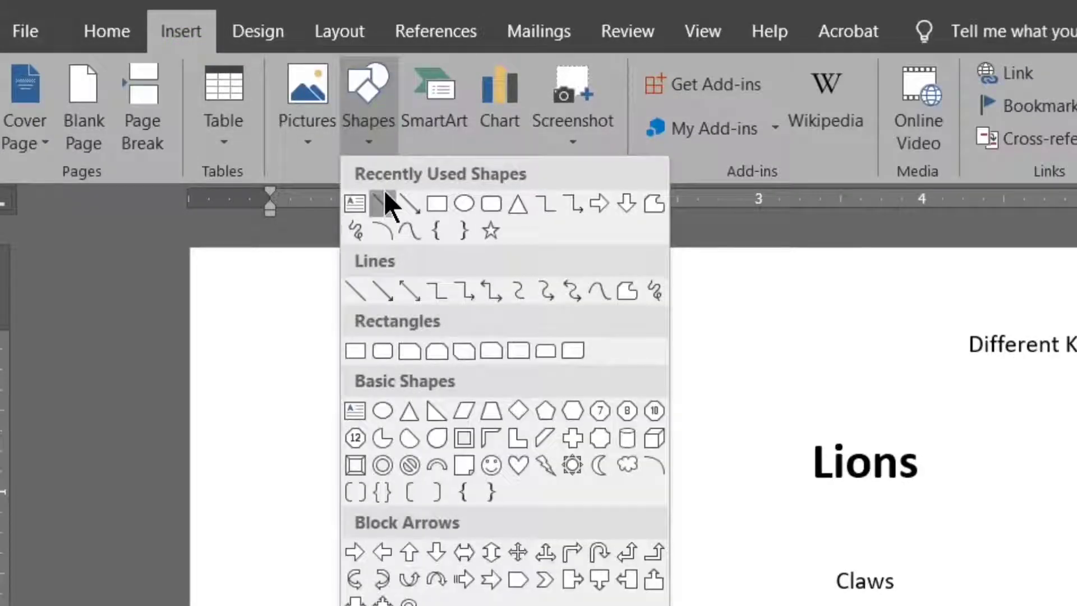
left_click(386, 196)
left_click_drag(116, 301, 964, 298)
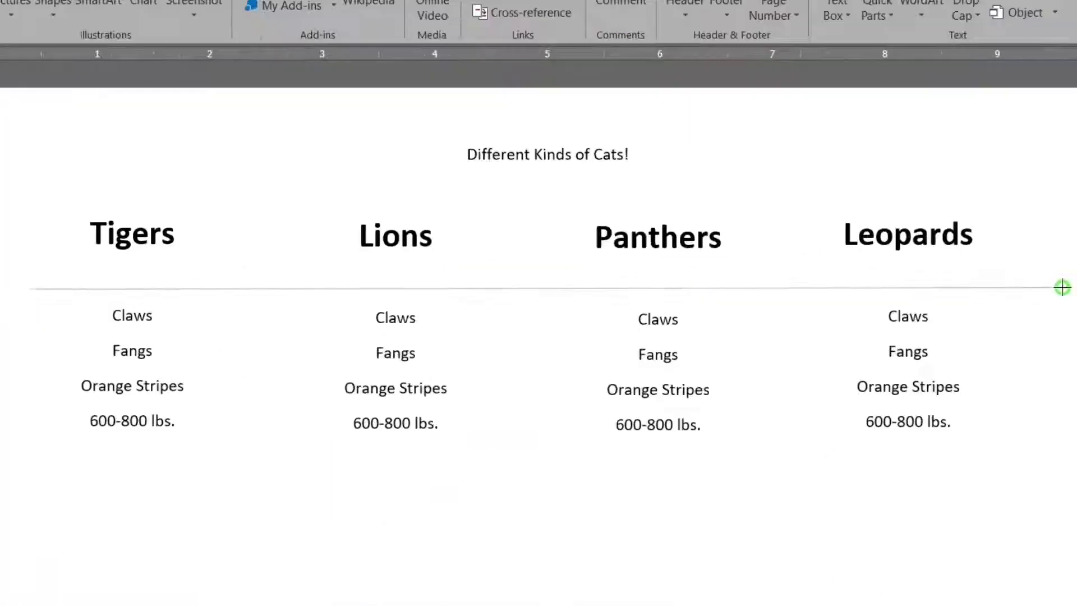
left_click_drag(1063, 287, 1063, 287)
left_click(250, 156)
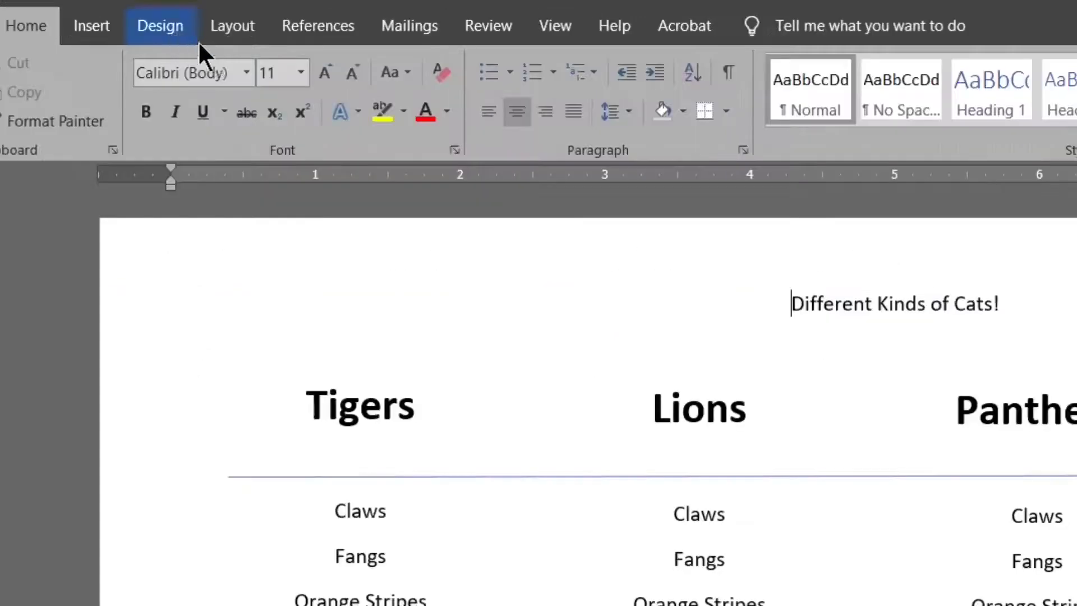
Step: Draw a vertical divider line between the Tigers and Lions columns, from the heading level to below the lists
left_click(114, 29)
left_click(268, 92)
left_click(280, 175)
left_click_drag(526, 383, 570, 605)
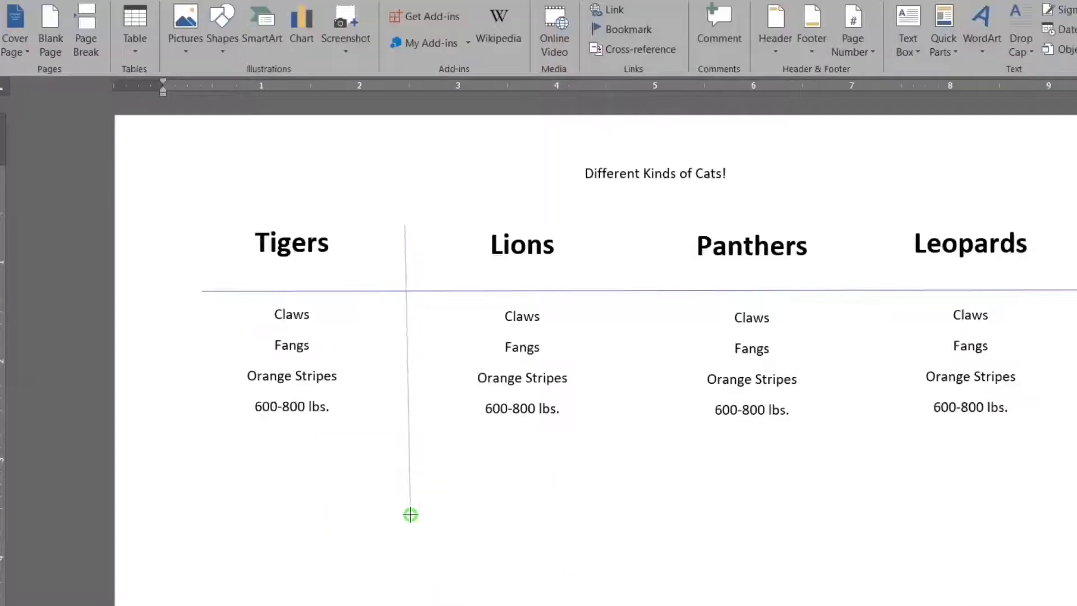
Step: Copy the vertical divider and place copies between the Lions and Panthers columns and between the Panthers and Leopards columns
left_click_drag(406, 516, 406, 516)
right_click(405, 231)
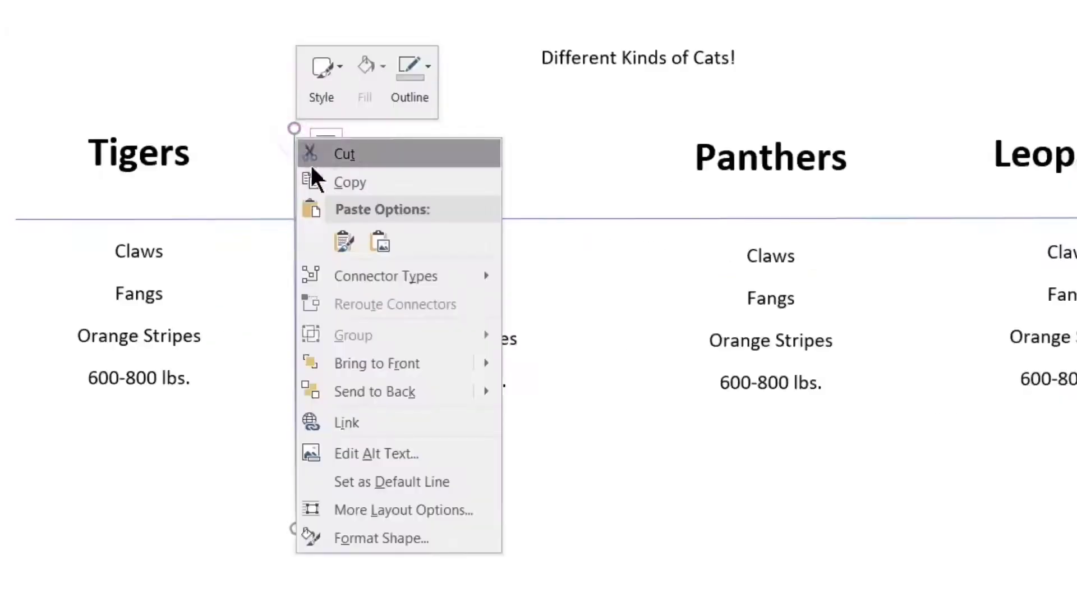
left_click(342, 184)
right_click(368, 515)
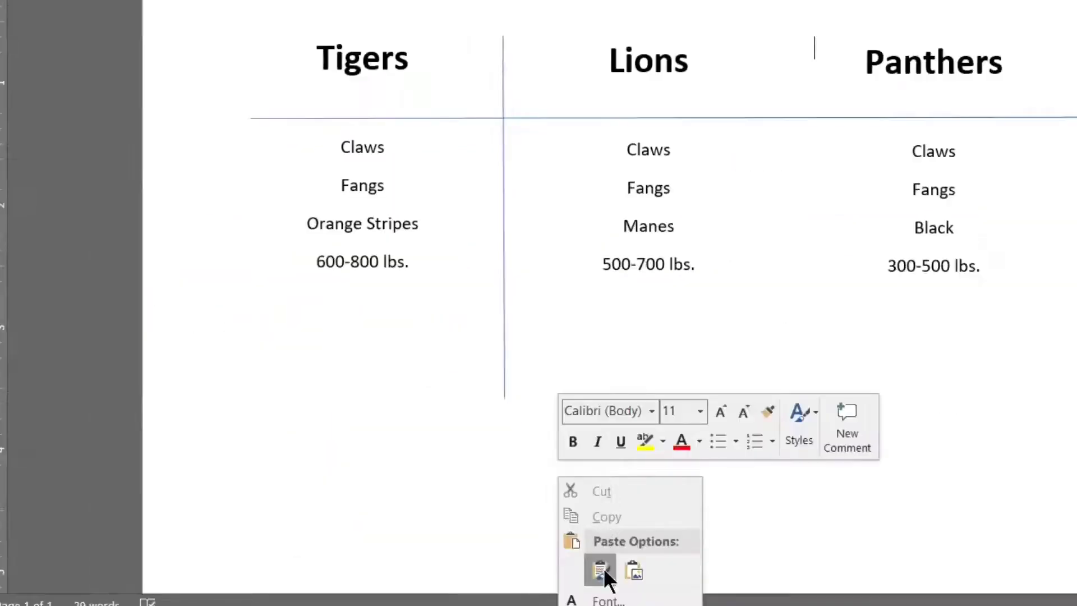
left_click(601, 569)
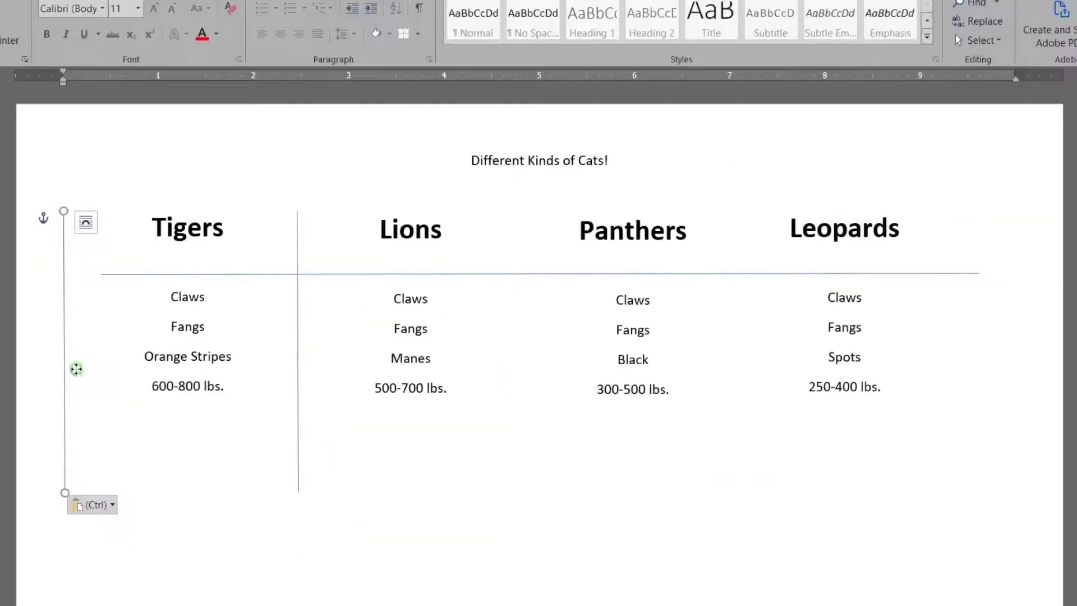
left_click_drag(233, 377, 507, 368)
key("ctrl+v")
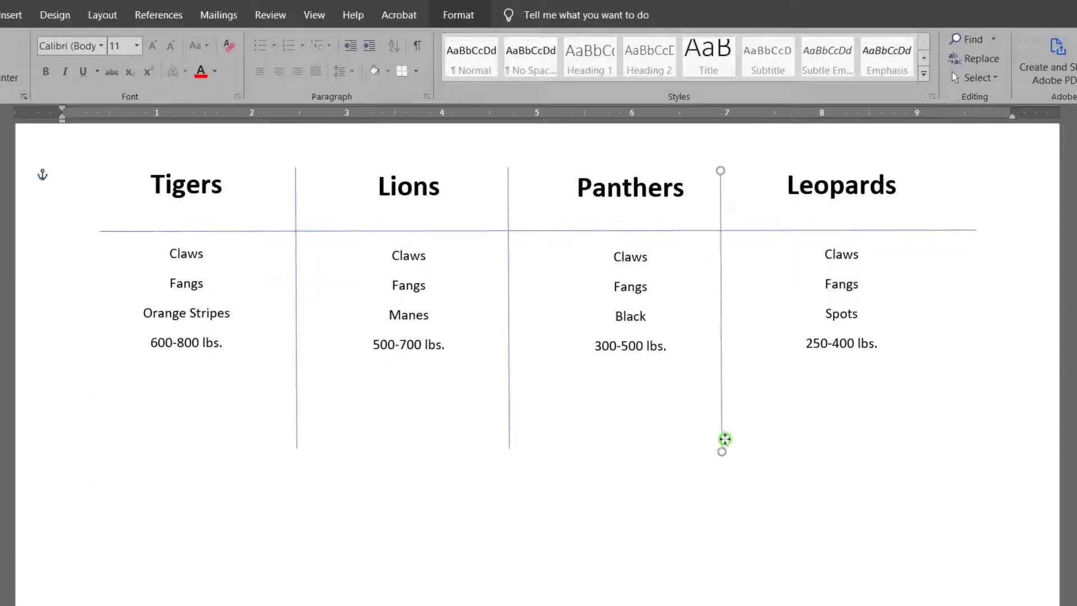
left_click_drag(729, 441, 739, 446)
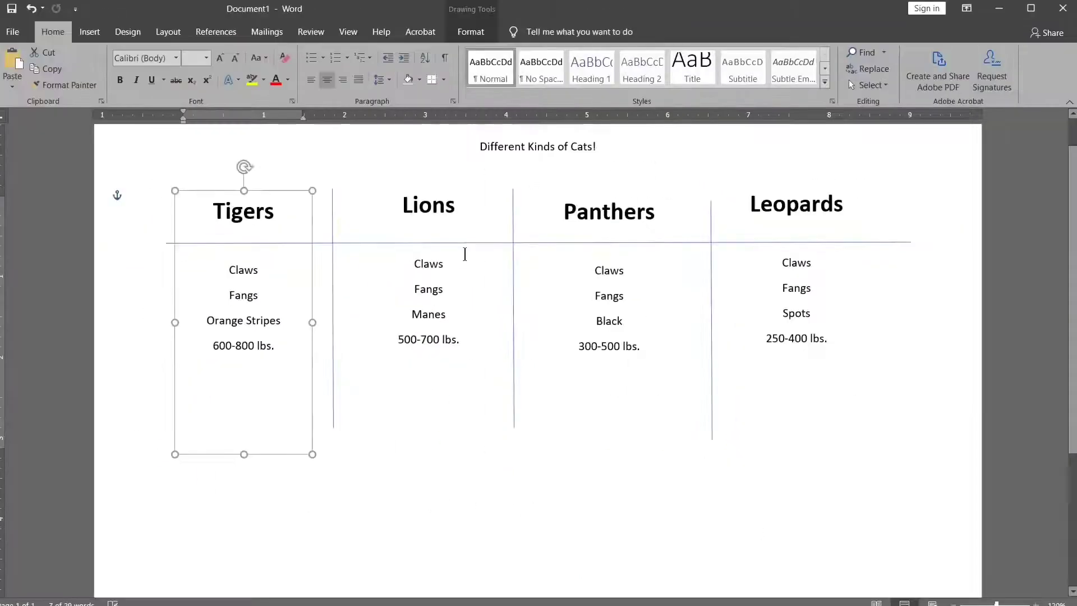
Step: Select the horizontal line and all three vertical dividers and move them down the page together
left_click(267, 231)
left_click(296, 222, "shift")
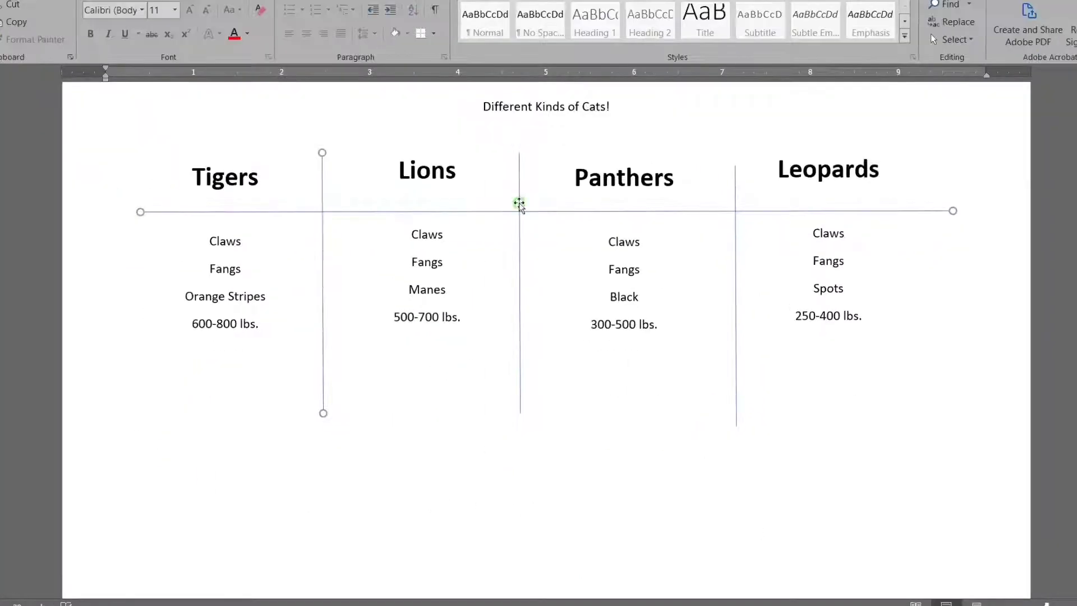
left_click(519, 203, "shift")
left_click(735, 205, "shift")
left_click_drag(771, 213, 769, 256)
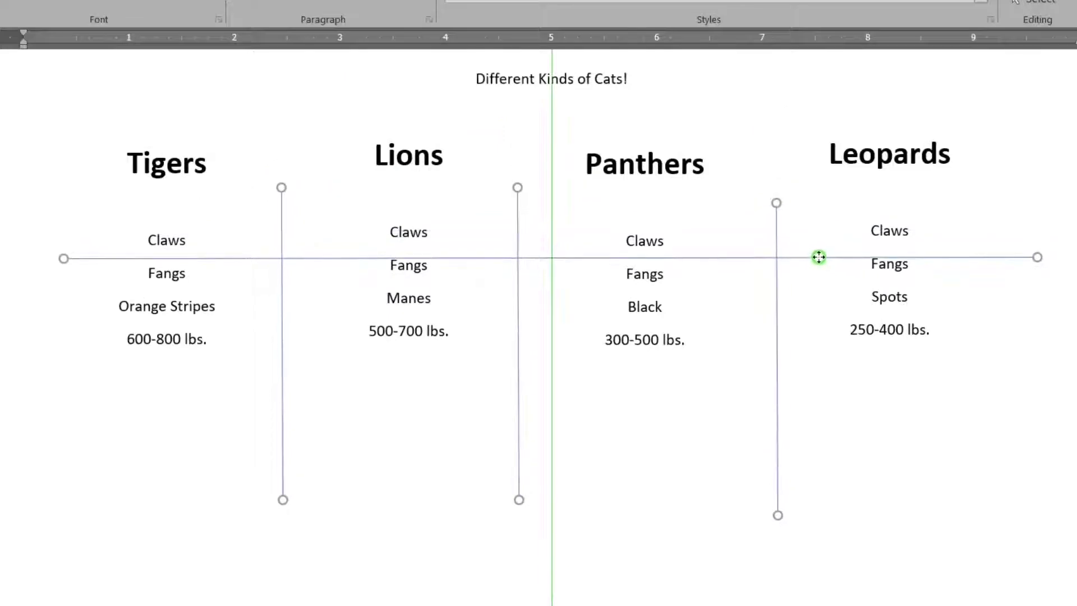
Step: Select the Tigers, Lions, Panthers and Leopards text boxes together and move them down to match the lines
left_click(398, 225)
left_click(201, 238, "shift")
left_click(639, 219, "shift")
left_click(907, 193, "shift")
left_click_drag(689, 188, 702, 255)
Step: Move the Lions text box slightly down and away from its right-hand divider, level with the Tigers heading
left_click(563, 451)
left_click_drag(485, 249, 468, 258)
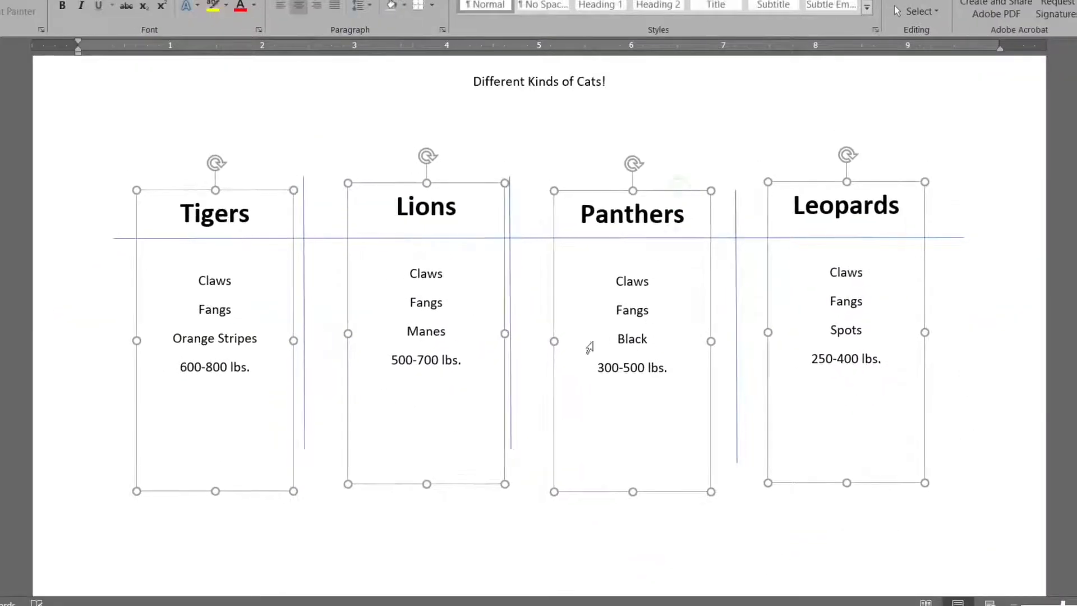
left_click_drag(474, 192, 469, 193)
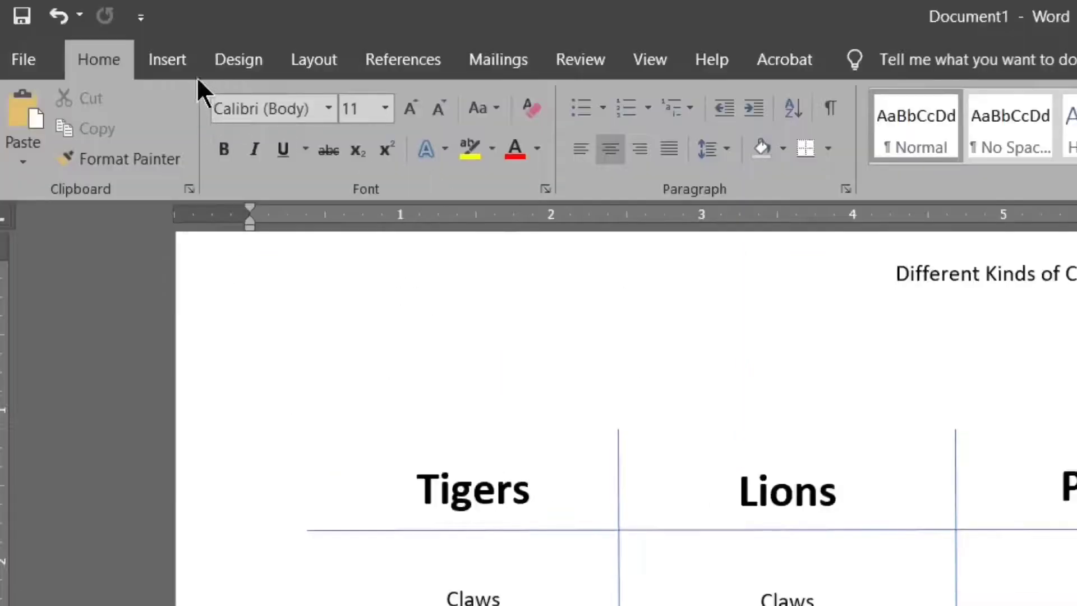
Step: Search the online pictures for "tiger clipart" and insert the standing tiger on a white background
left_click(165, 61)
left_click(295, 163)
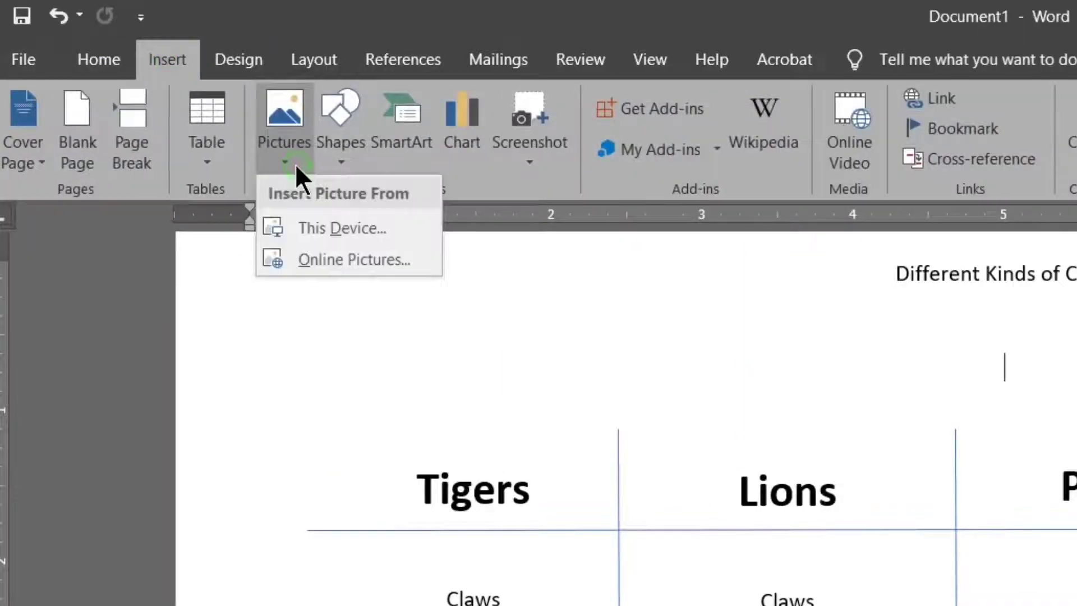
left_click(331, 259)
left_click(780, 172)
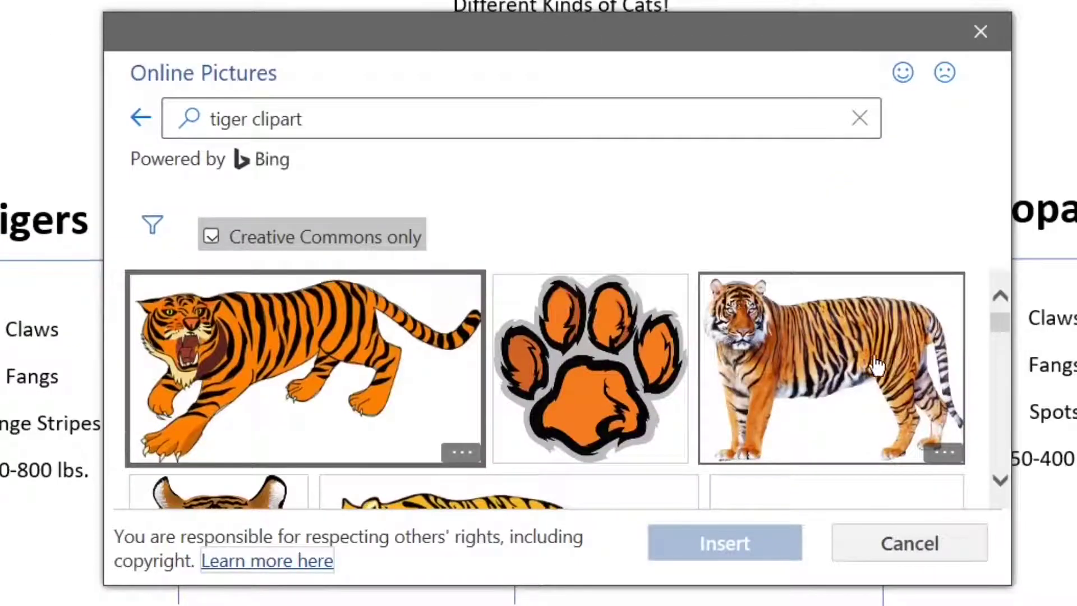
left_click(877, 367)
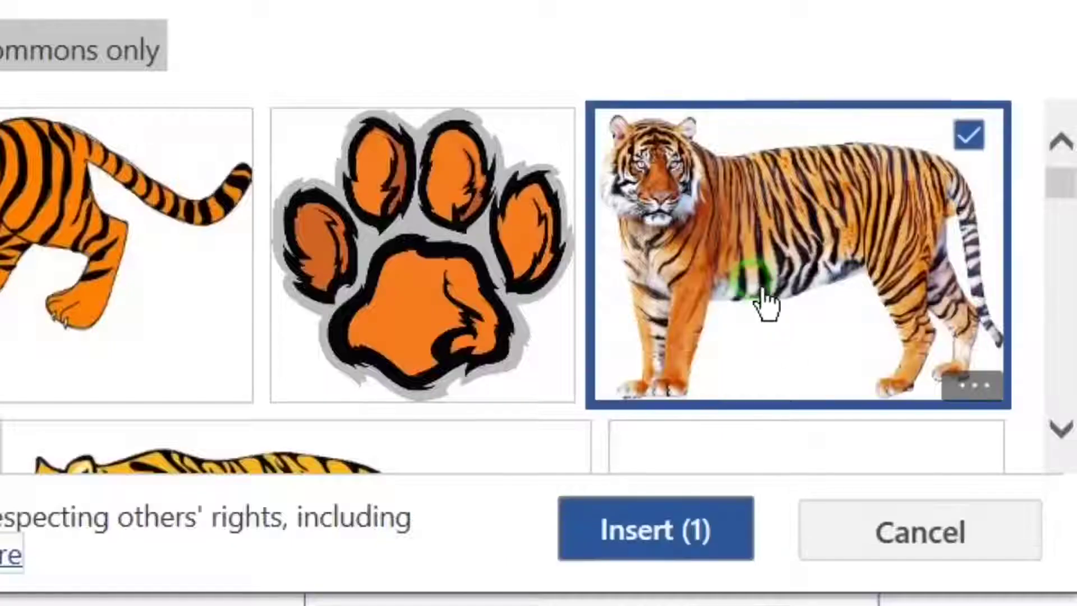
left_click(724, 543)
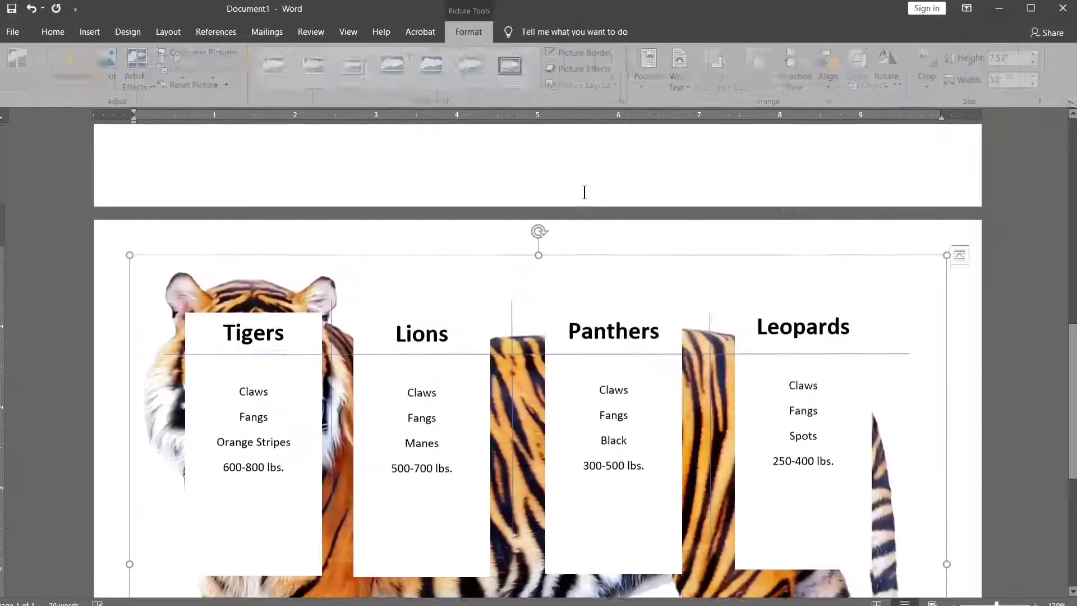
Step: Set the tiger picture's text wrapping to In Front of Text
scroll(517, 488, "down", 3)
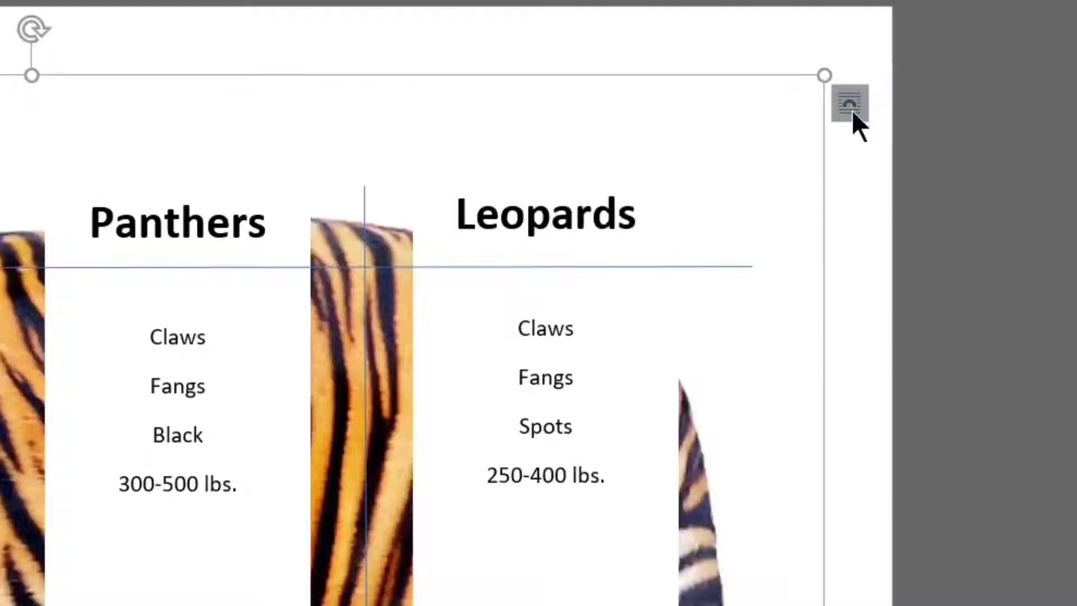
left_click(849, 106)
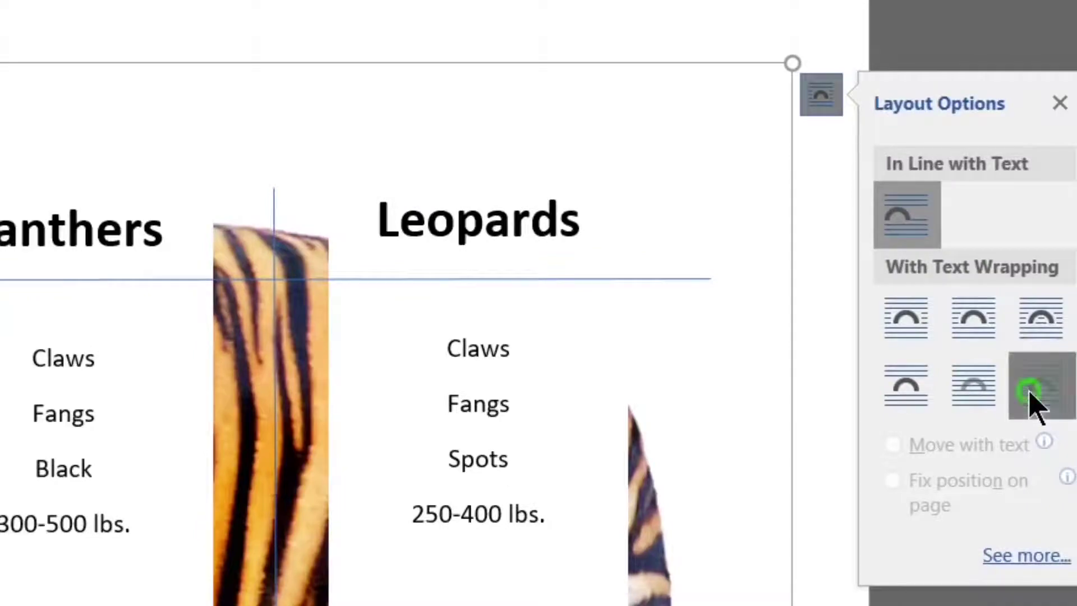
left_click(1031, 393)
Step: Shrink the tiger picture to fit the column width and place it above the Tigers heading
scroll(690, 490, "up", 2)
scroll(447, 556, "down", 3)
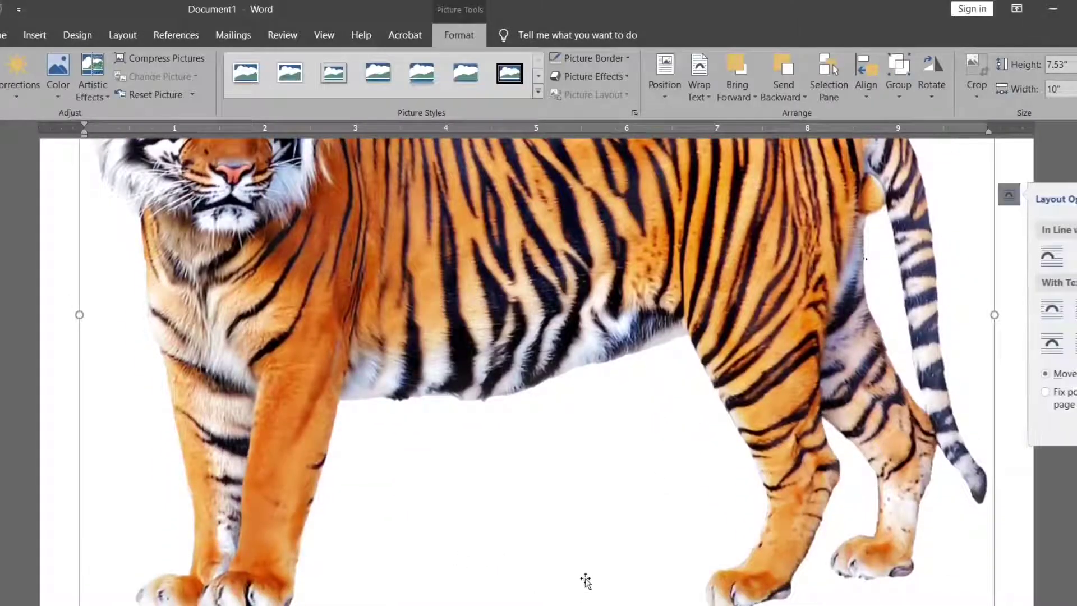
left_click(698, 545)
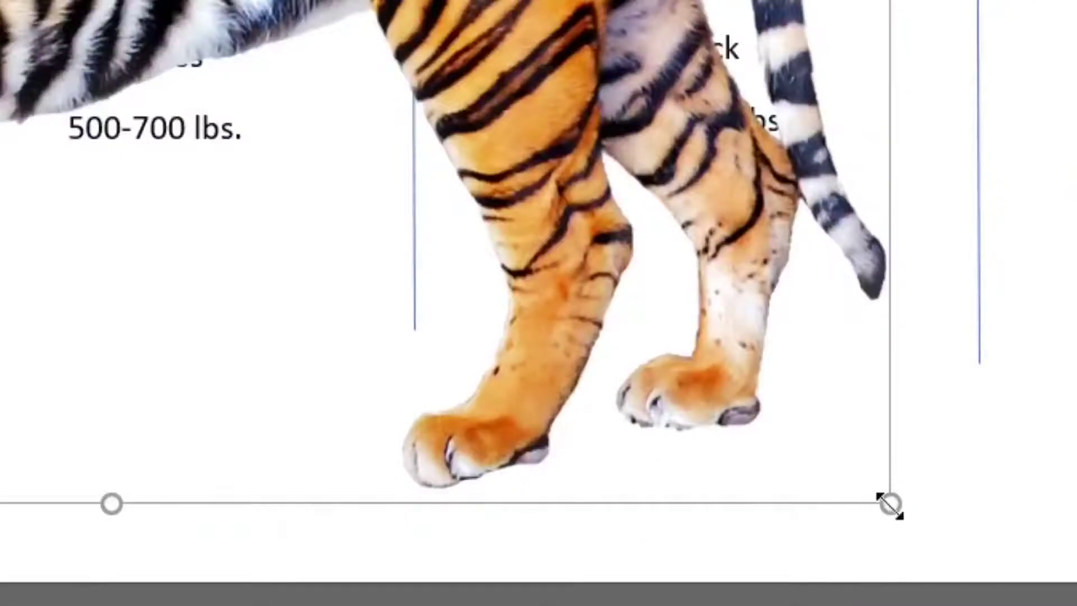
left_click_drag(890, 505, 391, 188)
left_click_drag(315, 178, 364, 221)
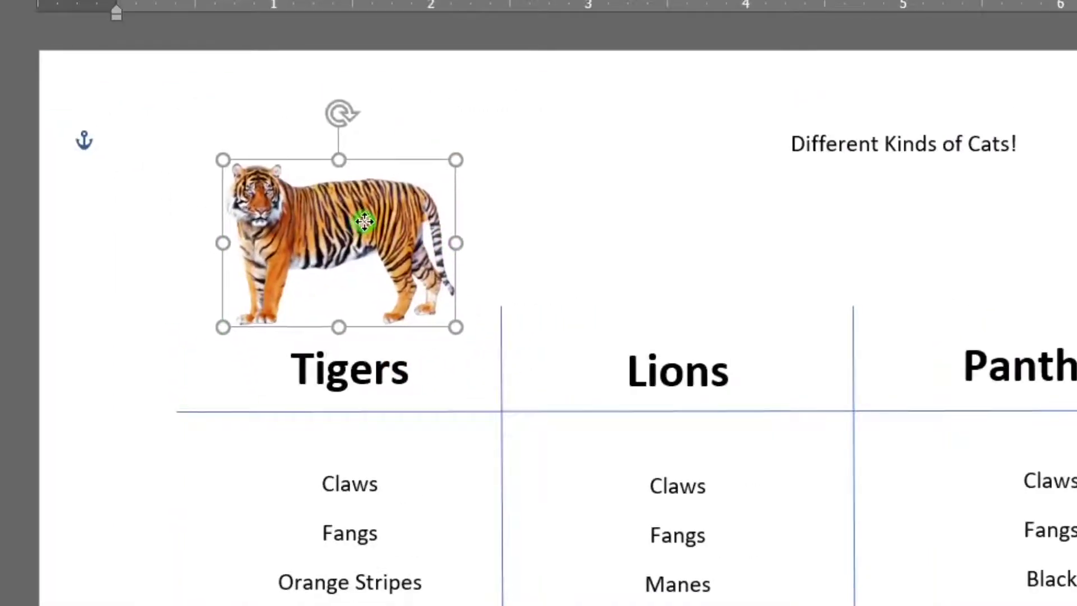
left_click(579, 234)
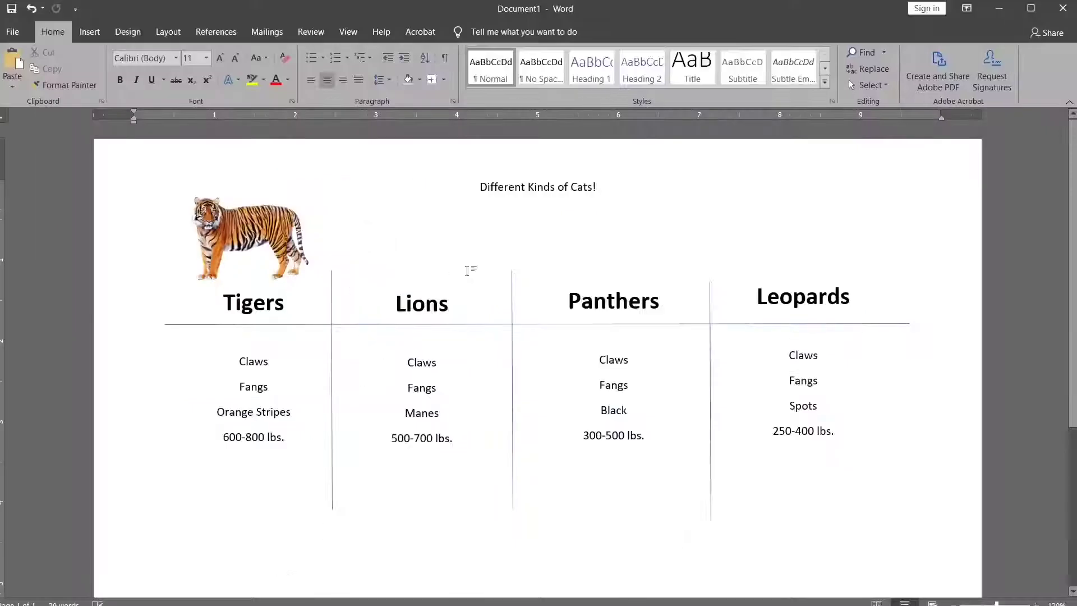
Step: Extend the three vertical dividers upward to about the top of the tiger picture, keeping them straight
left_click(513, 270)
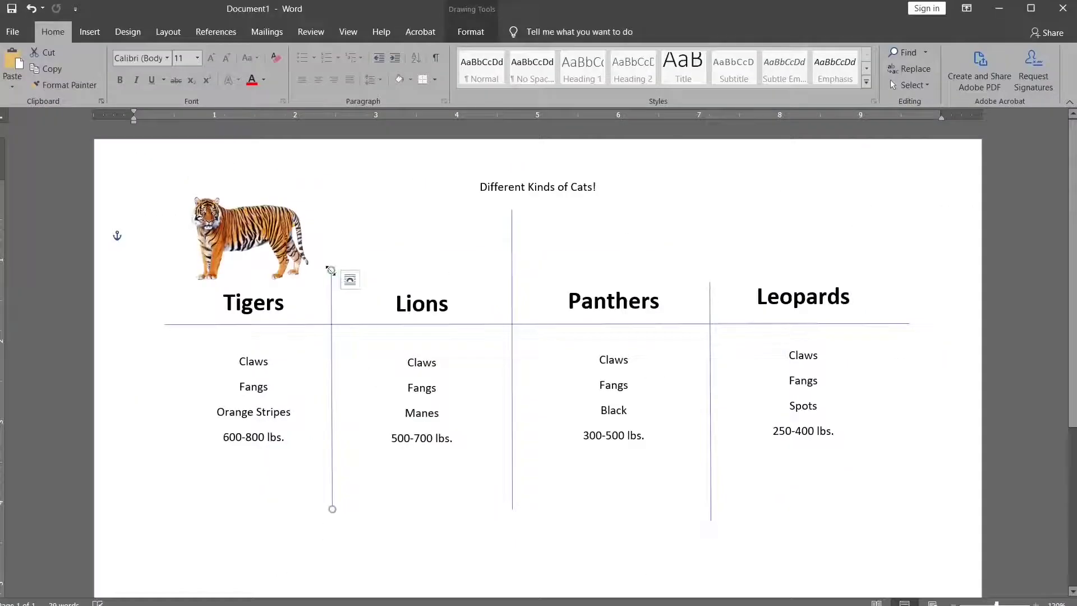
left_click_drag(331, 270, 332, 206)
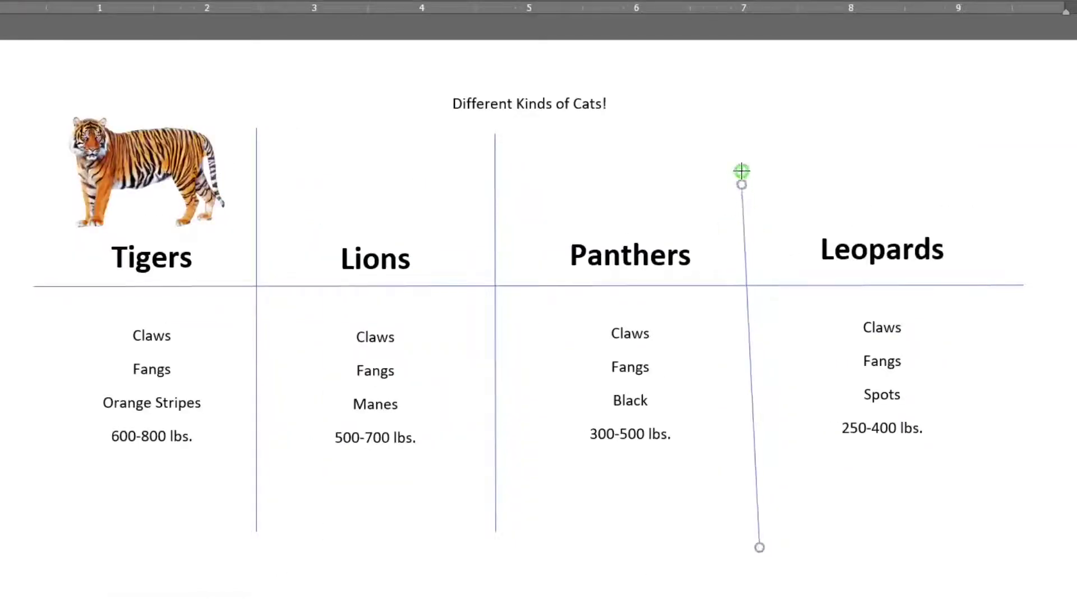
left_click_drag(742, 161, 756, 137)
left_click(313, 142)
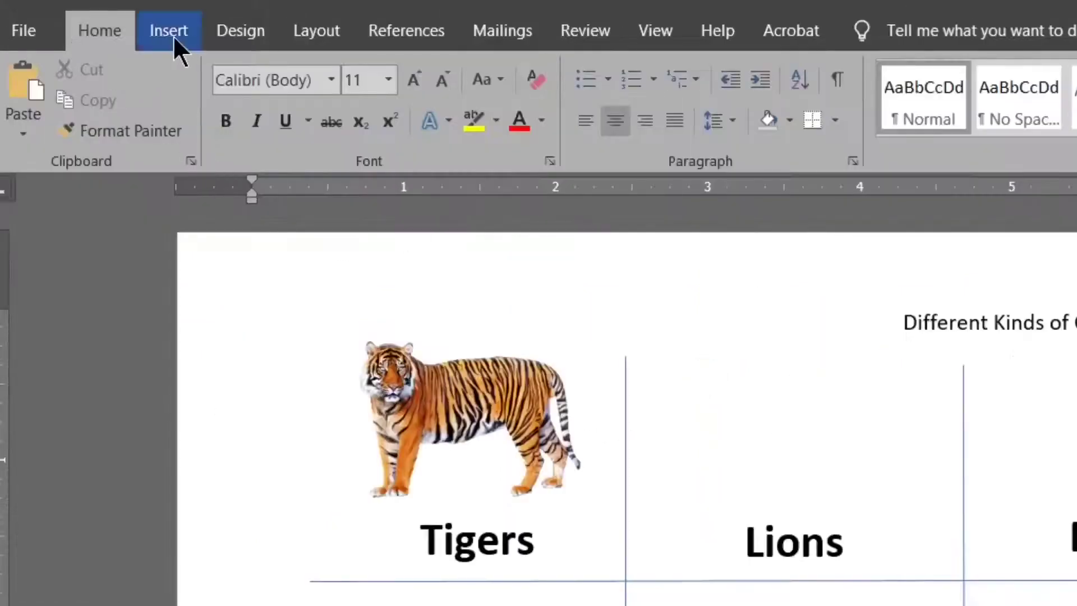
Step: Insert the lying lion on a white background from an online picture search for "lion" and set it In Front of Text
left_click(172, 34)
left_click(281, 119)
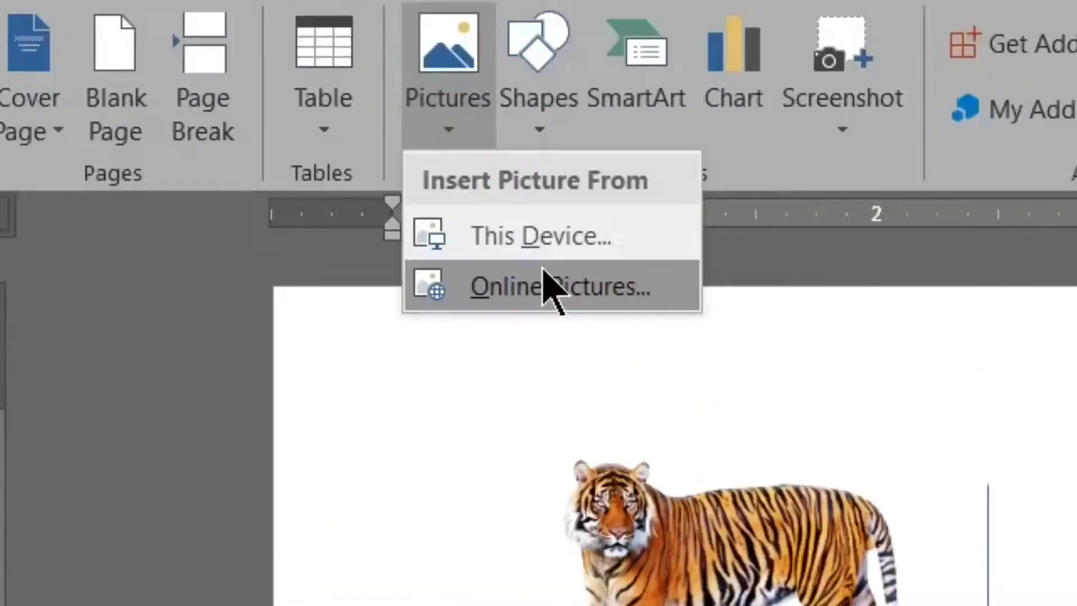
left_click(547, 274)
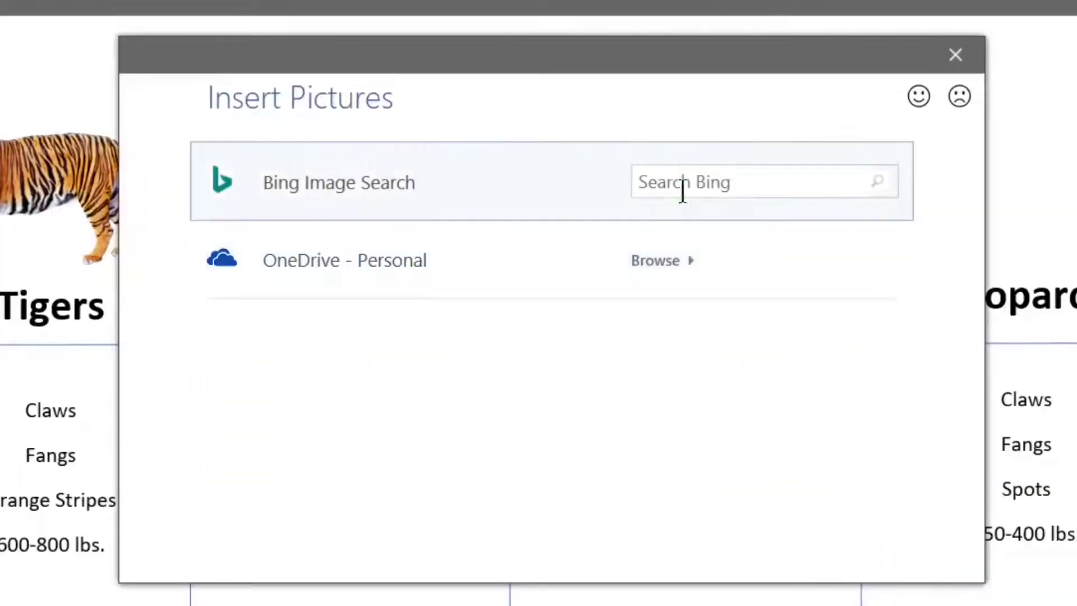
left_click(681, 185)
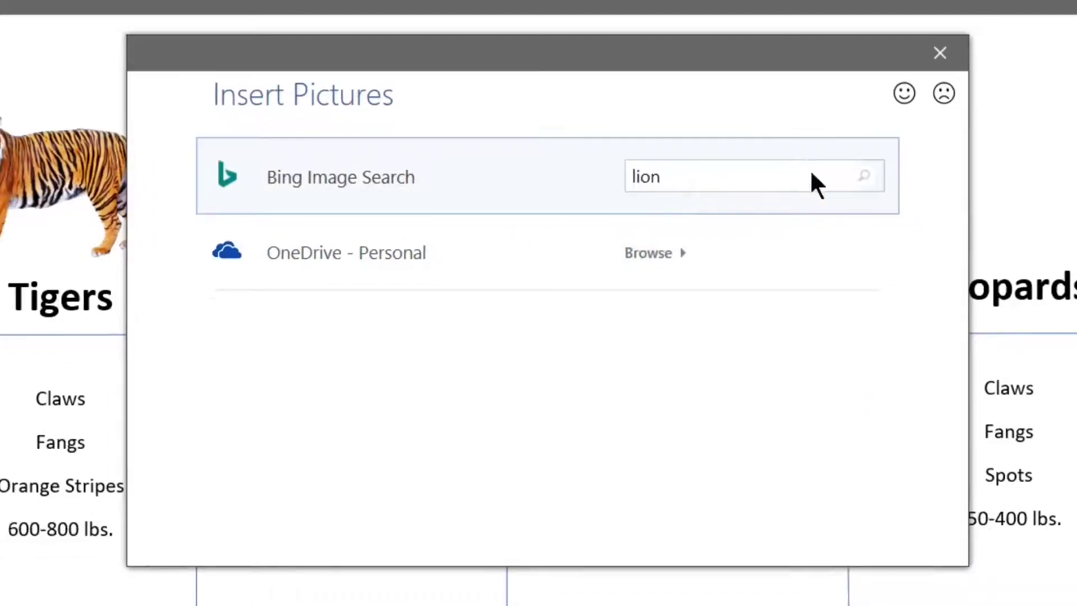
key("Return")
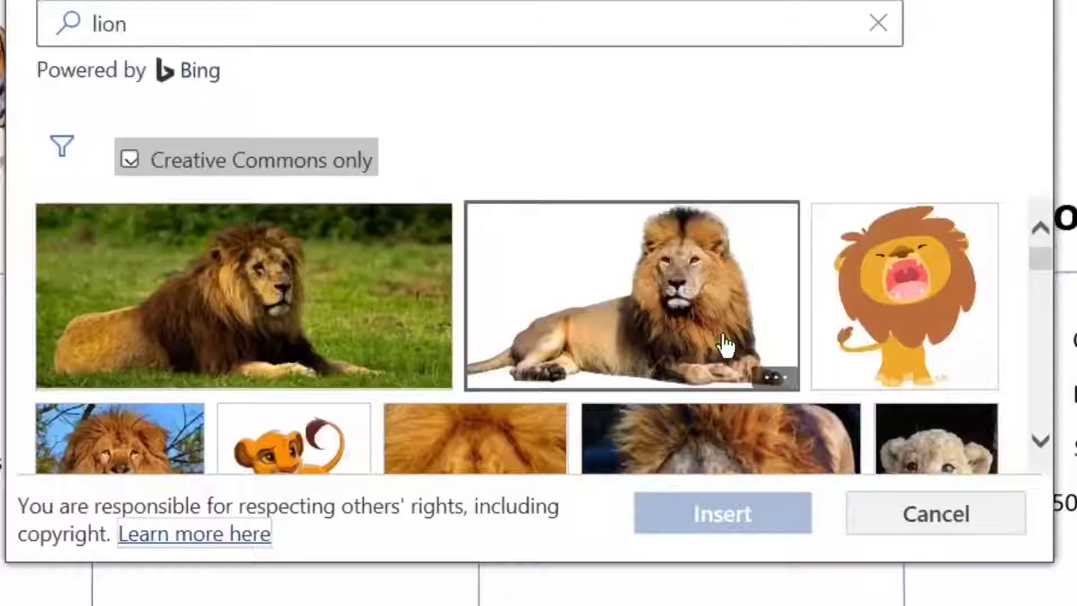
left_click(730, 414)
left_click(758, 513)
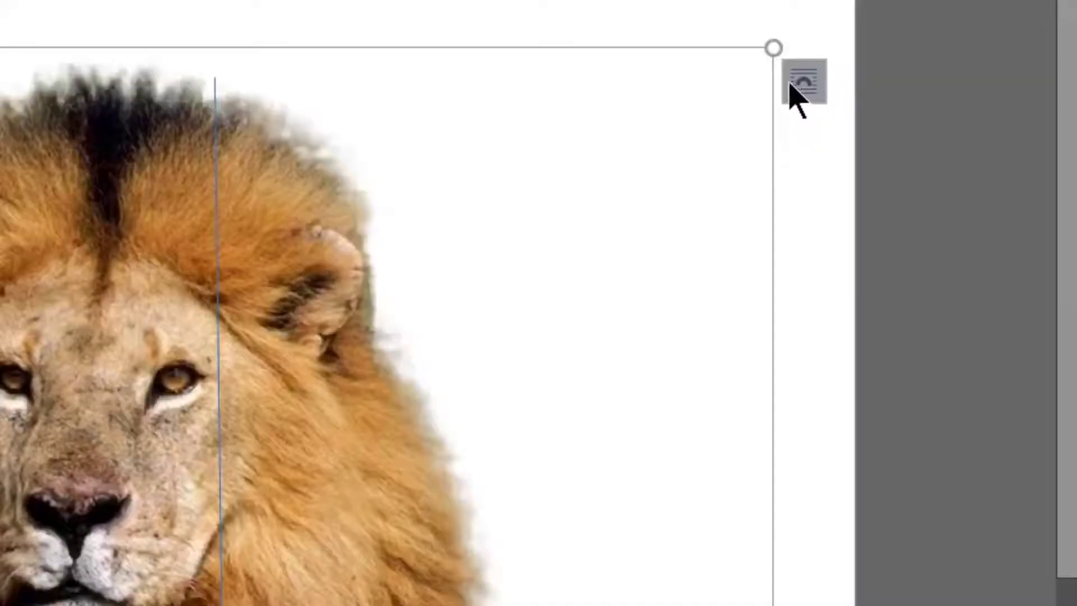
left_click(945, 253)
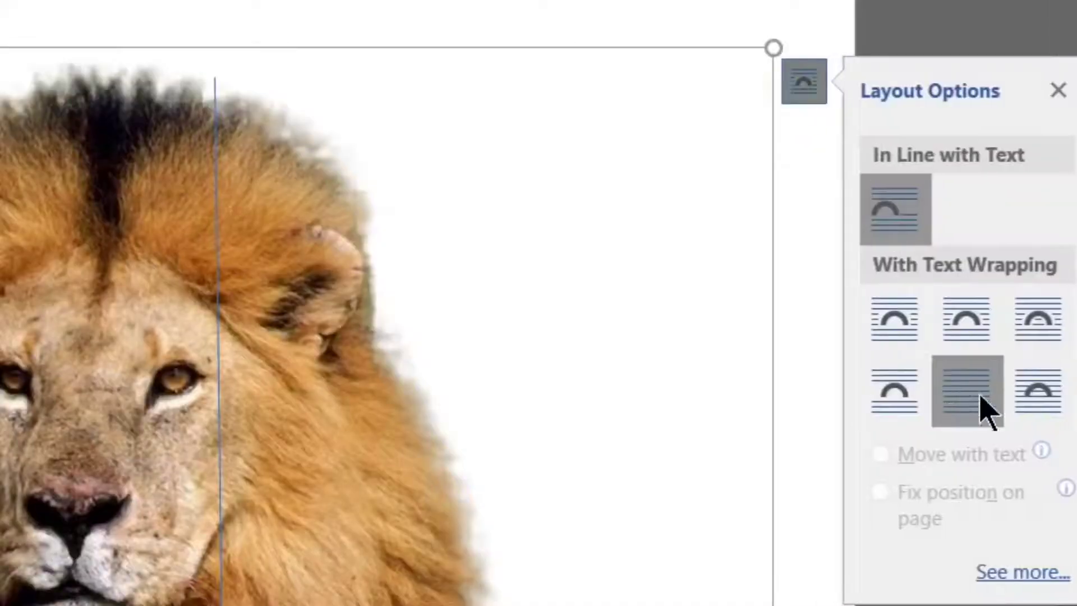
left_click(1030, 409)
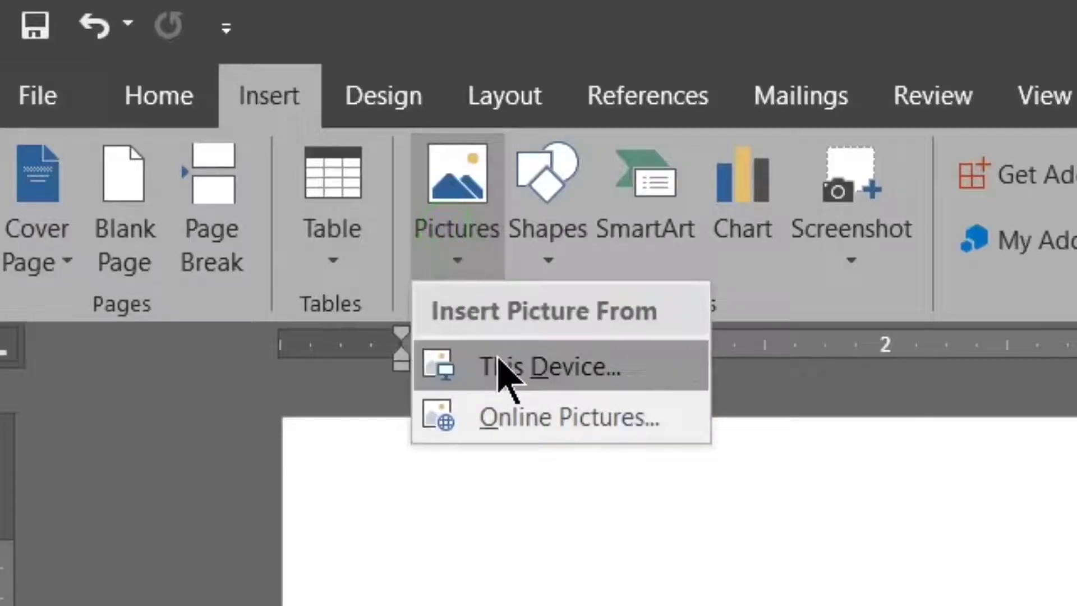
Step: Search the online pictures for "panther cat" and insert the standing black panther on a white background
left_click(571, 416)
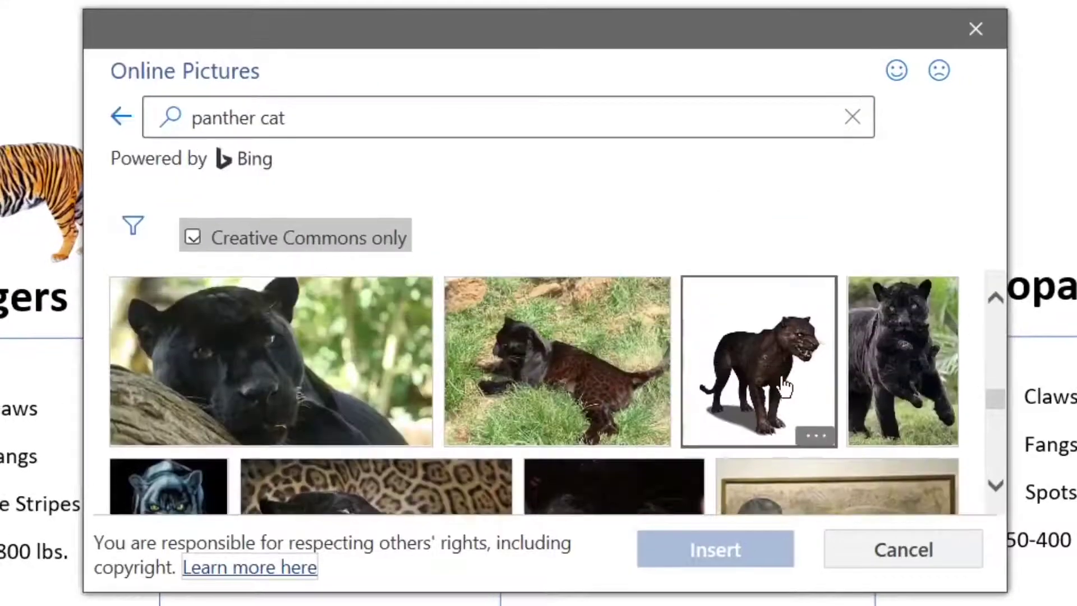
left_click(788, 384)
left_click(757, 553)
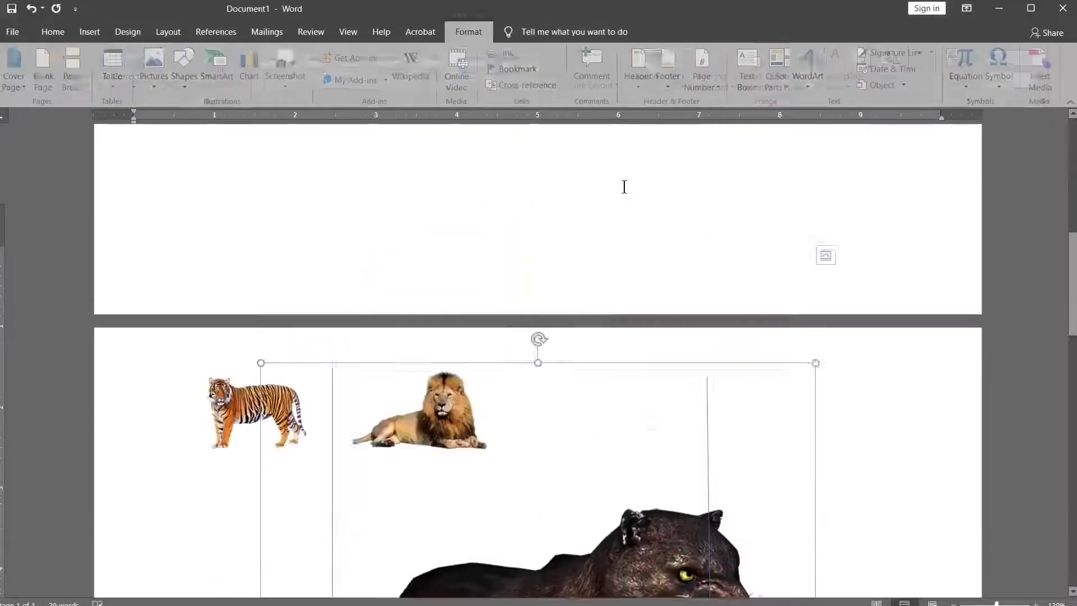
scroll(743, 423, "down", 5)
left_click(772, 213)
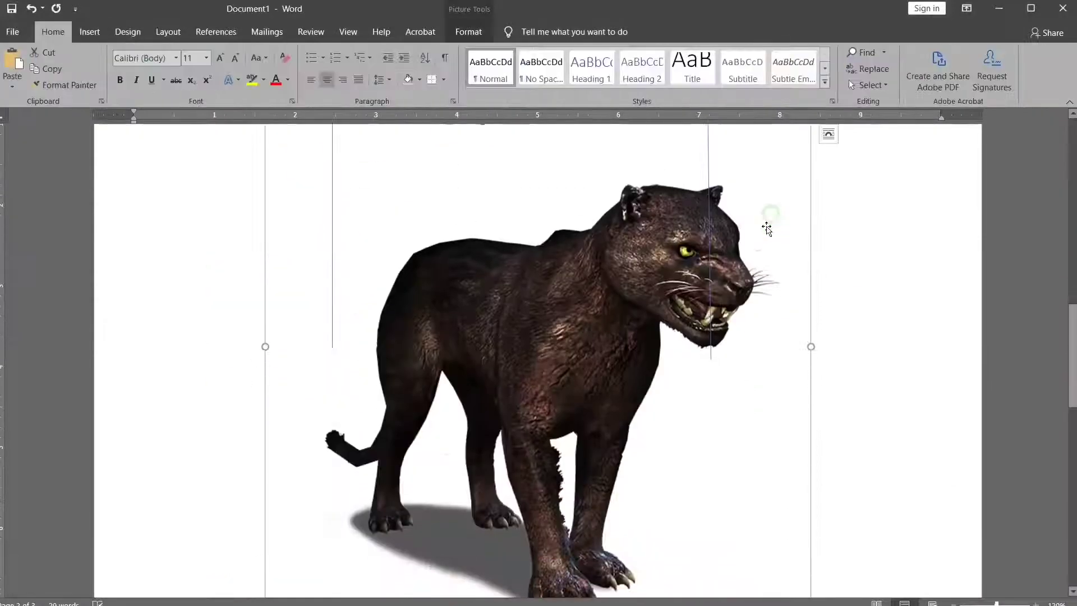
scroll(786, 240, "up", 2)
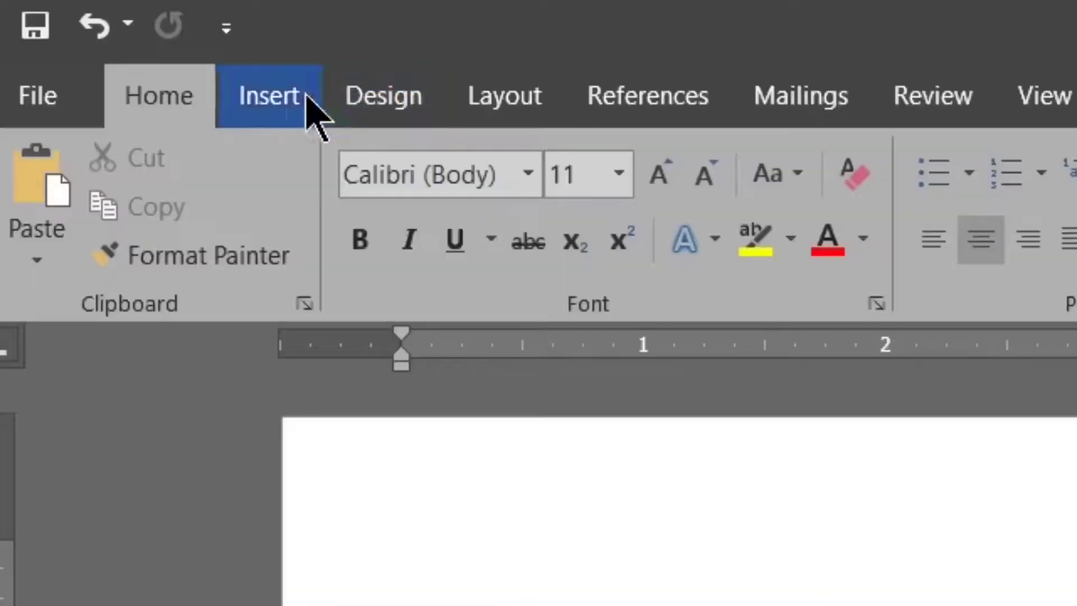
Step: Search the online pictures for "leopards"
left_click(312, 99)
left_click(443, 227)
left_click(516, 422)
type("leopards")
key("Return")
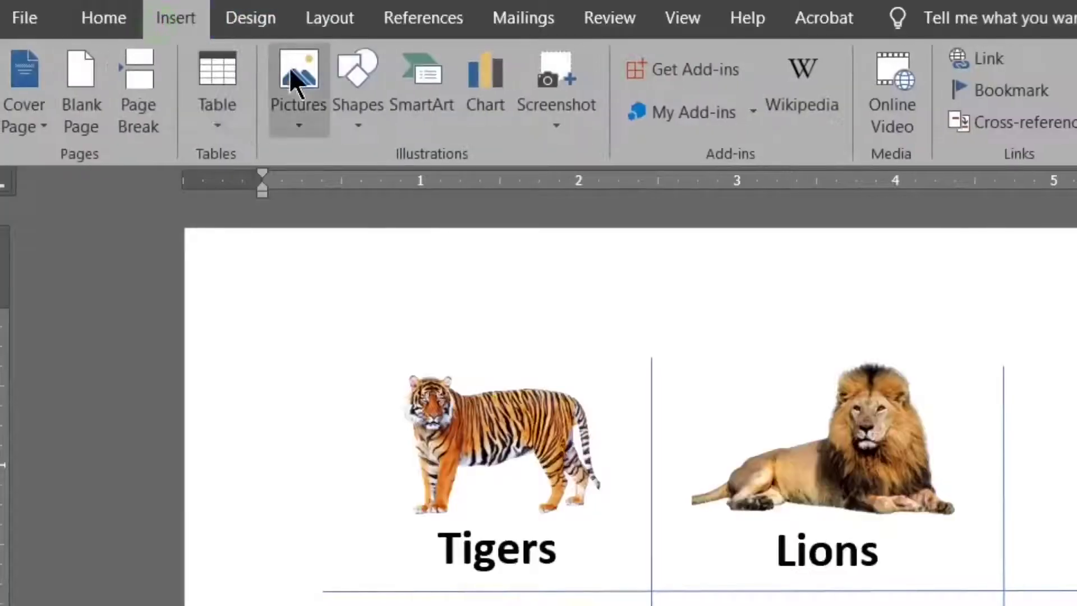
Step: Add a text box centred above the animal pictures with the title "Different Cats and Their Features"
left_click(364, 105)
left_click(367, 184)
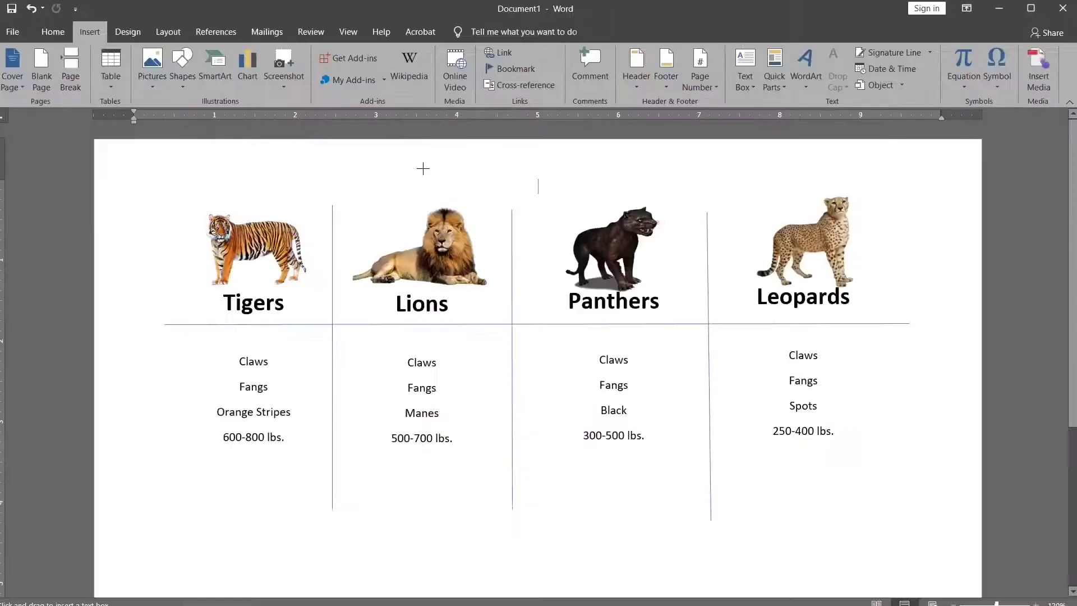
left_click_drag(377, 155, 727, 187)
left_click_drag(914, 218, 915, 218)
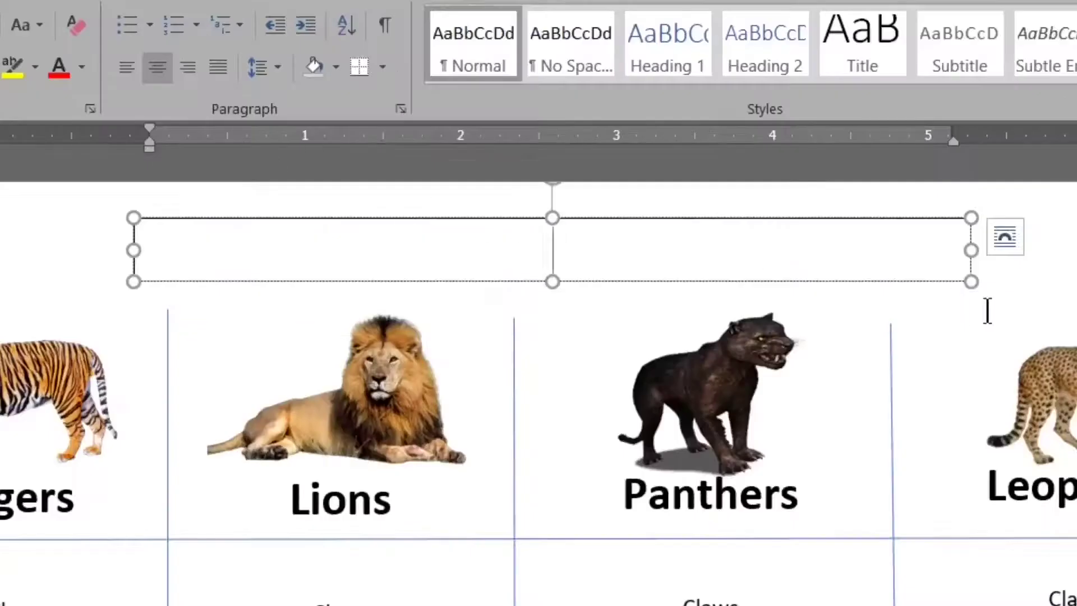
type("Different Cat")
type("s and Their Features")
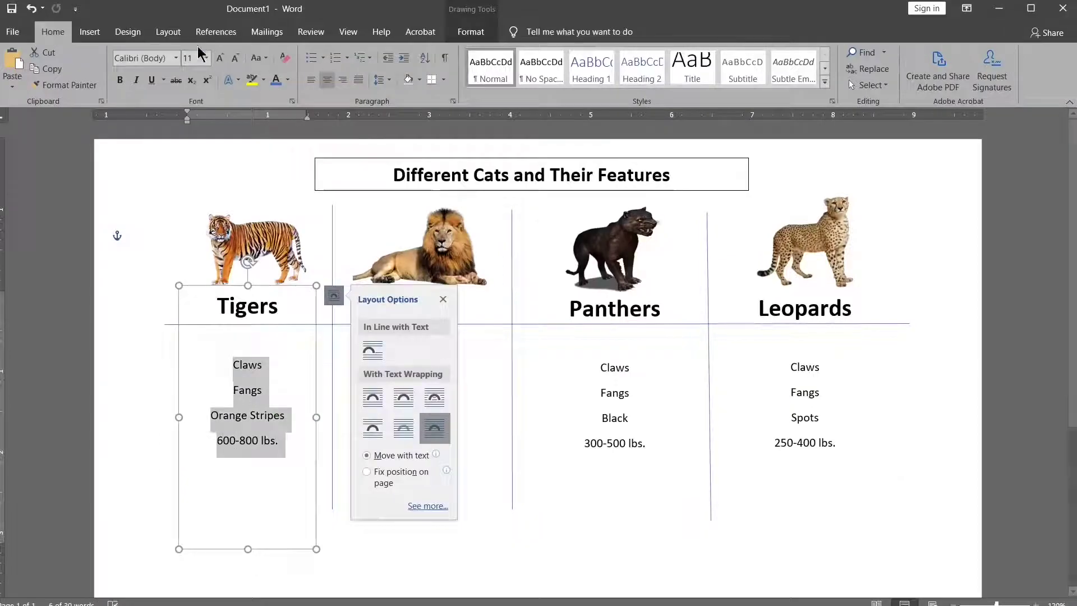
Step: Enlarge the feature list in the Tigers column to 16 pt
left_click(220, 58)
left_click(220, 58)
left_click(220, 58)
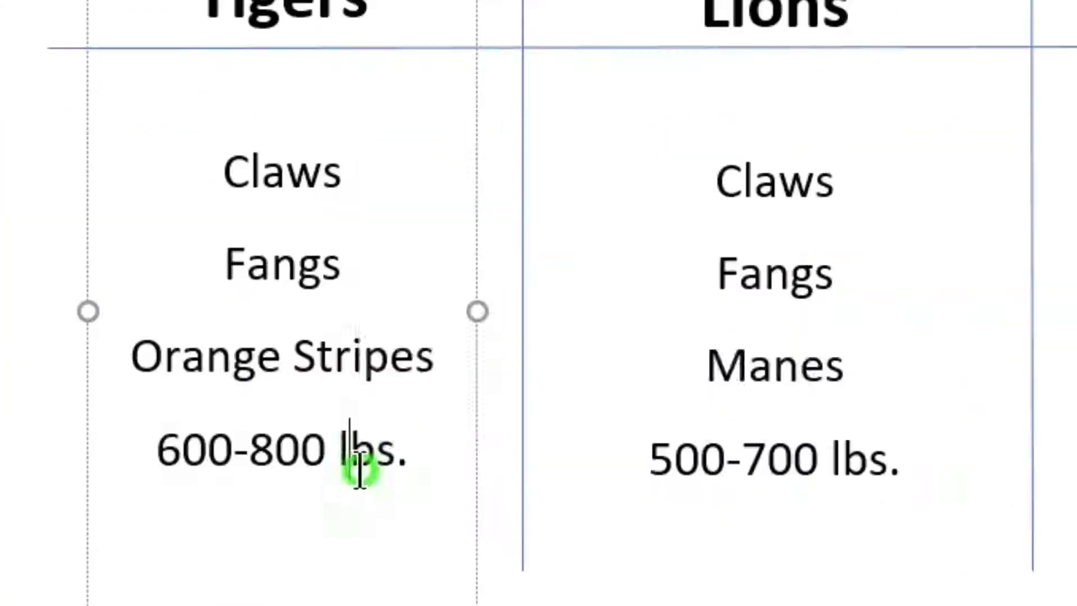
Step: Colour the weight line (lbs.) blue in all four animal columns
triple_click(152, 486)
left_click(276, 465)
triple_click(946, 313)
left_click(645, 277)
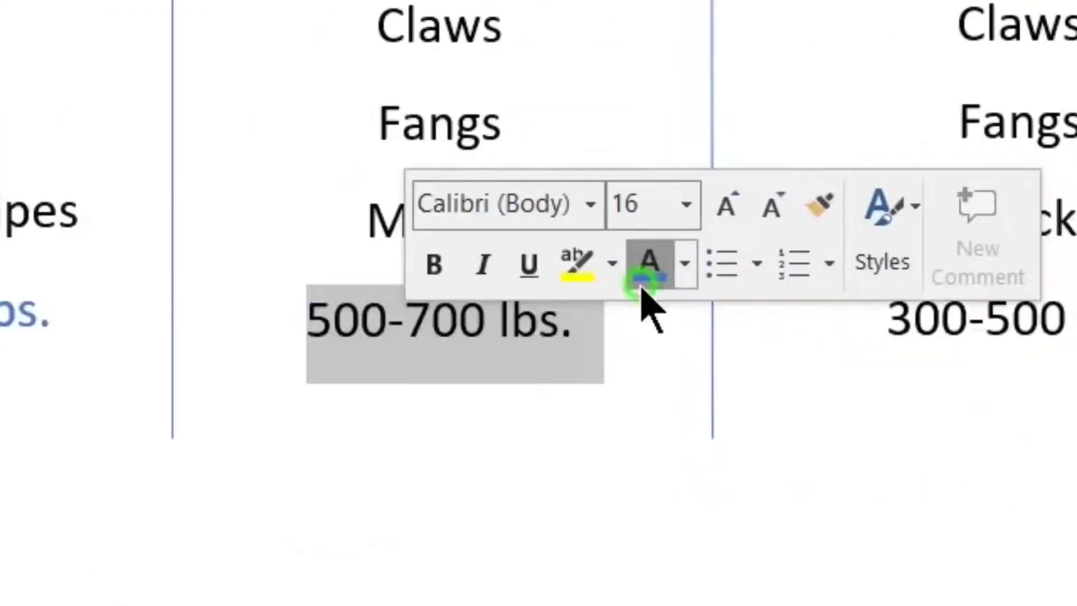
triple_click(965, 319)
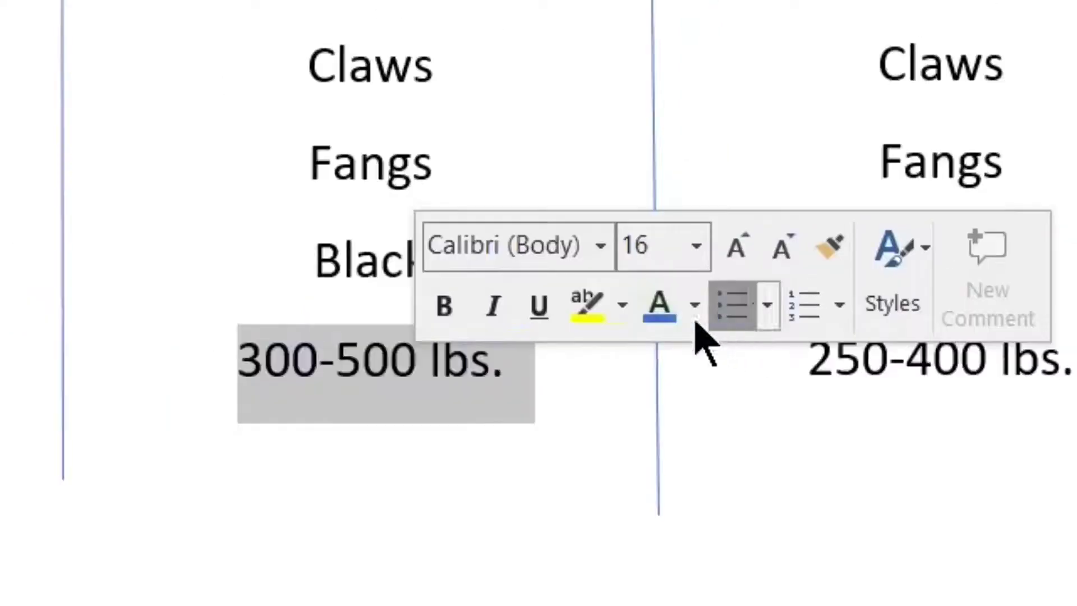
left_click(670, 307)
triple_click(842, 359)
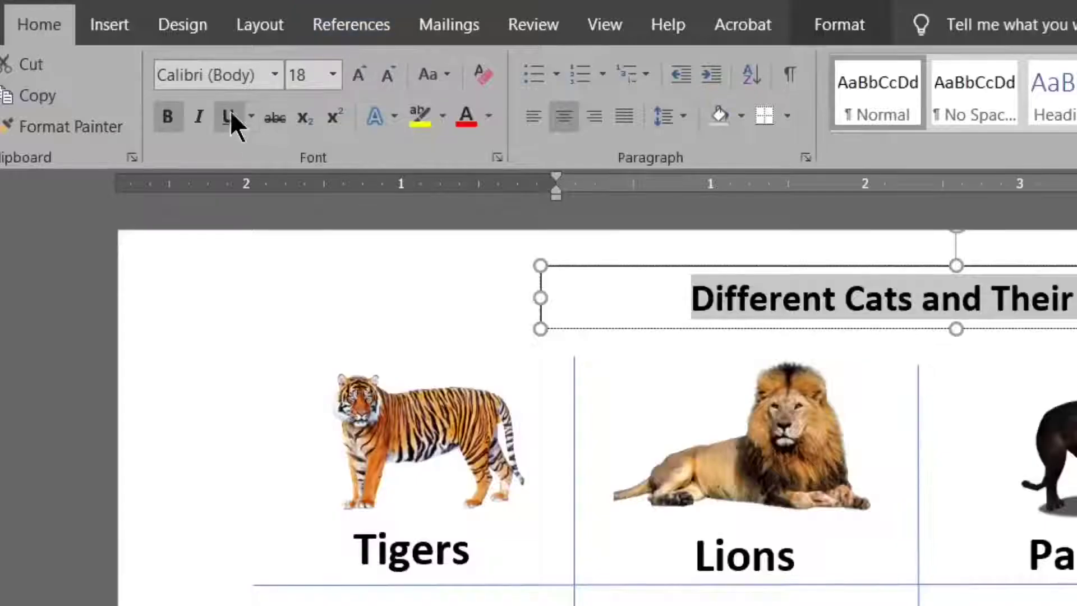
Step: Underline the title text and remove the outline from its text box
left_click(152, 80)
left_click(471, 31)
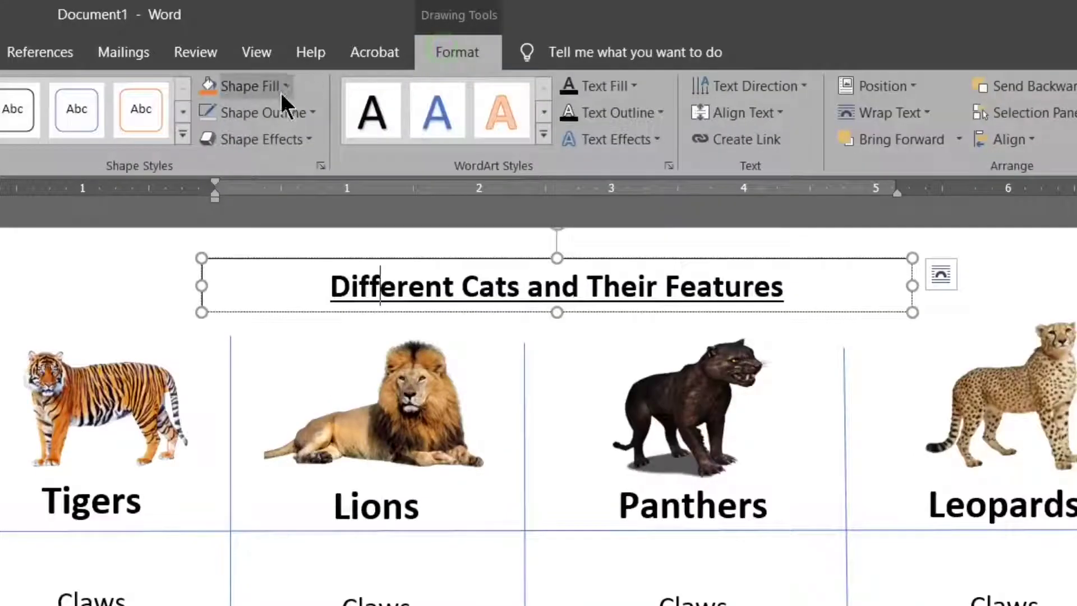
left_click(284, 110)
left_click(245, 312)
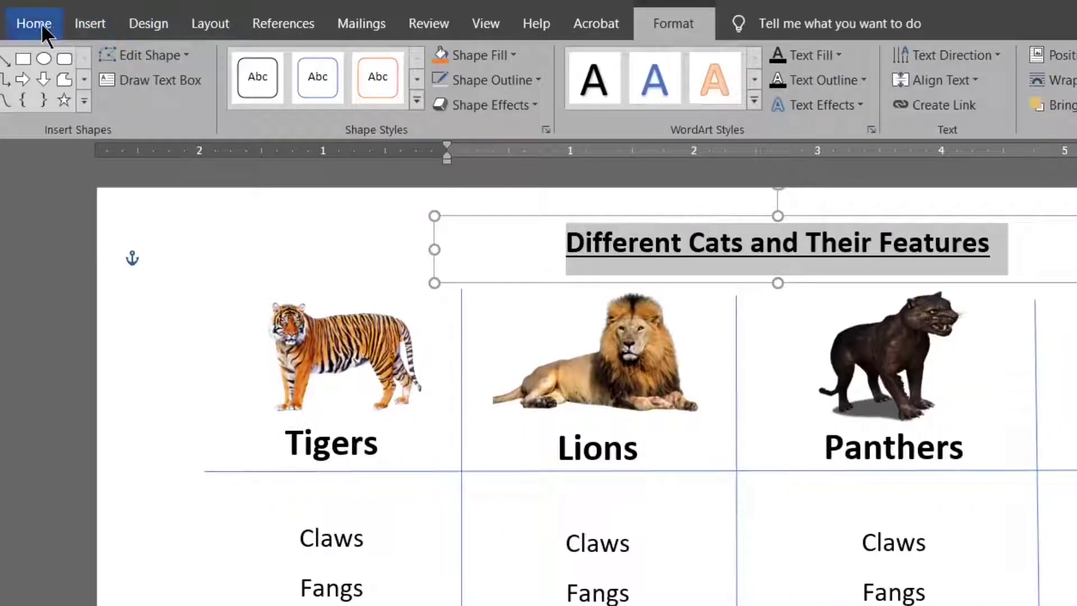
Step: Enlarge the title text to 22 pt and deselect its text box
left_click(42, 22)
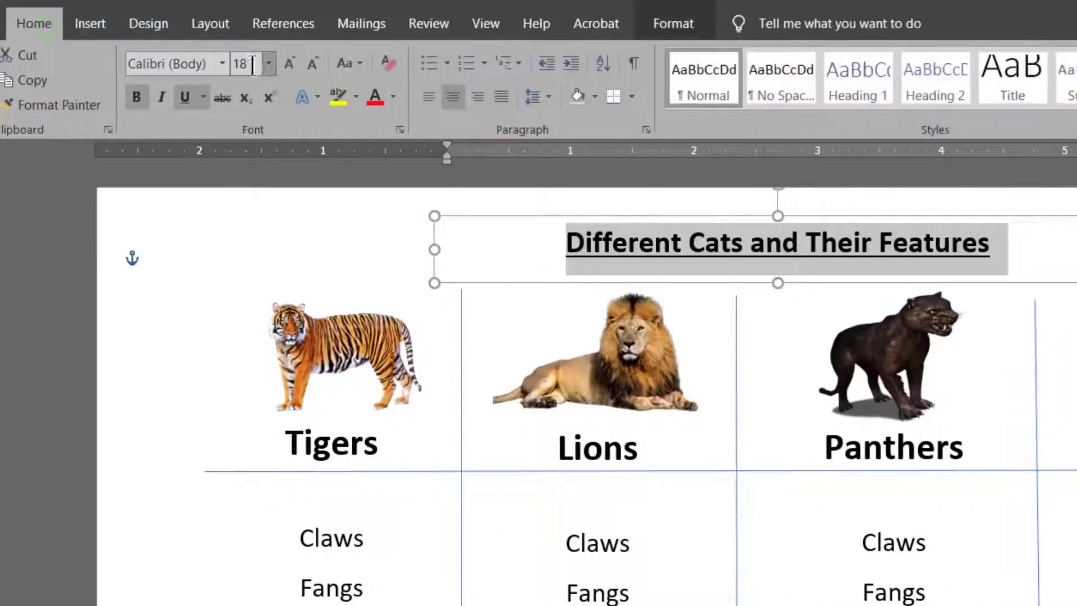
left_click(280, 67)
left_click(281, 68)
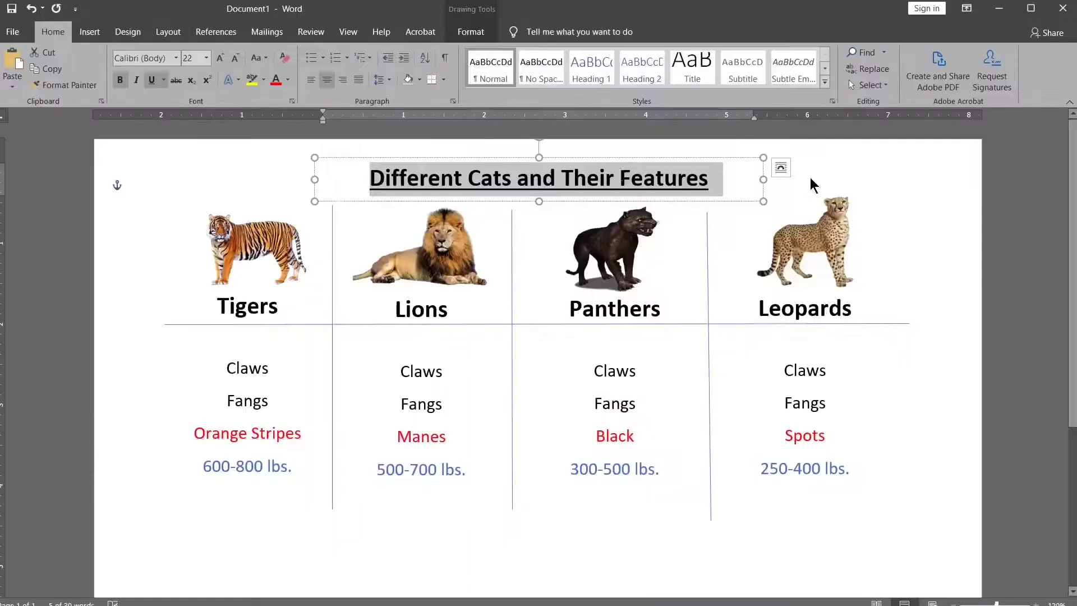
left_click(845, 185)
Step: Draw a rectangle about 10.16" wide and 4.62" high around the whole chart and set it to No Fill
left_click(90, 32)
left_click(182, 68)
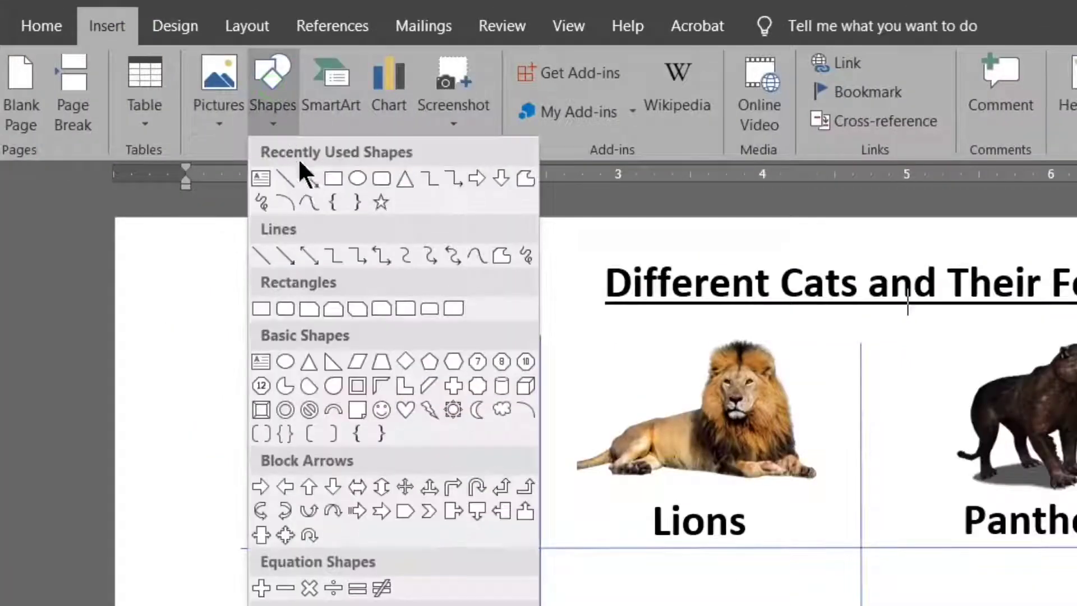
left_click(332, 178)
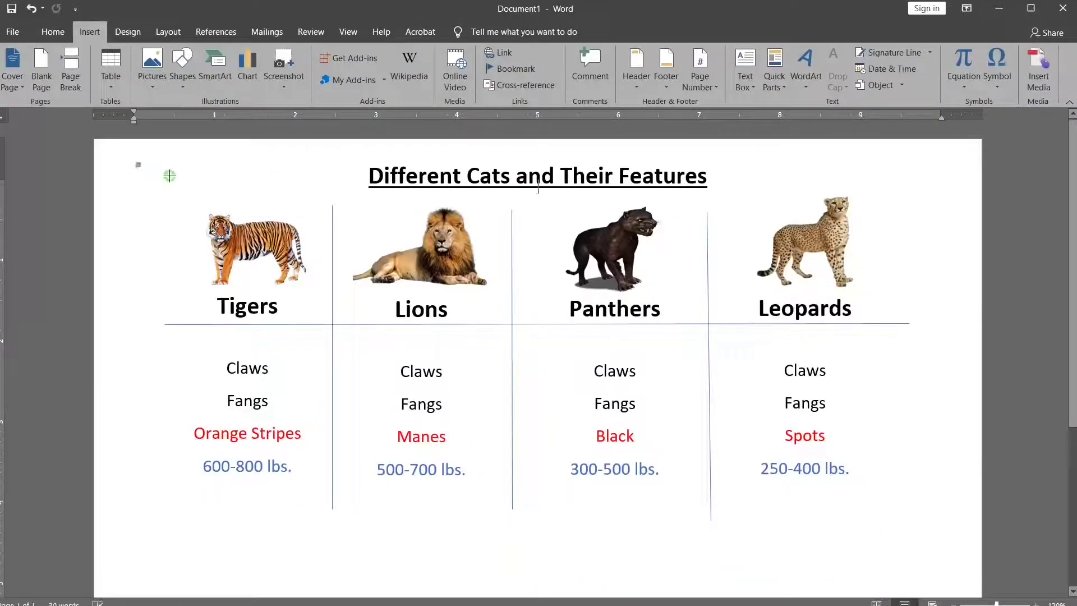
mouse_move(136, 161)
left_mouse_down()
mouse_move(639, 539)
mouse_move(811, 594)
mouse_move(982, 598)
mouse_move(957, 535)
left_mouse_up()
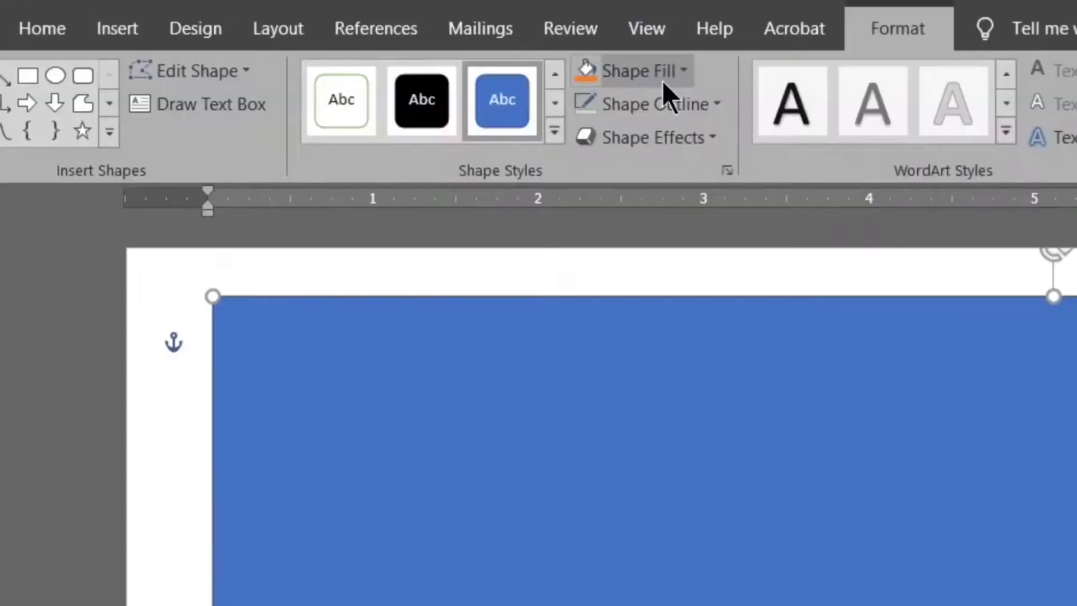
left_click(358, 54)
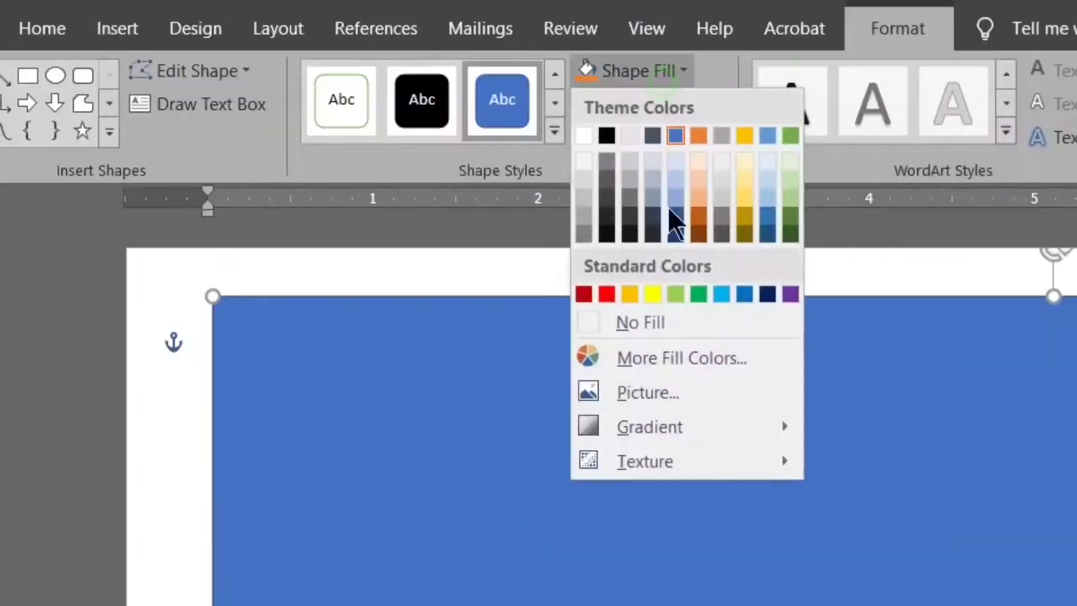
left_click(674, 328)
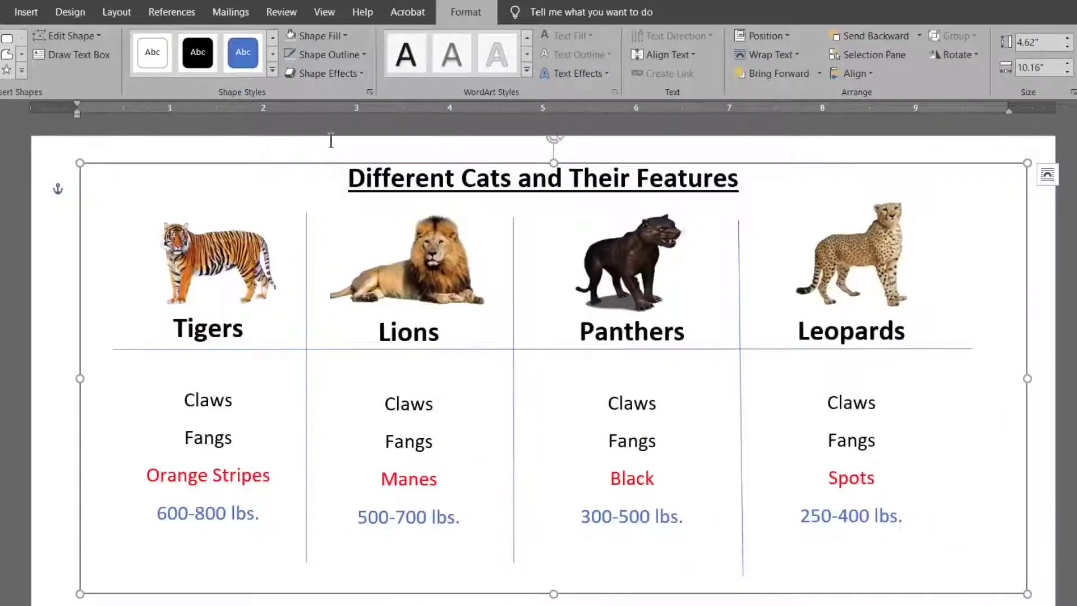
Step: Give the surrounding rectangle a black 2¼ pt outline and move its upper edge slightly higher above the title
left_click(318, 58)
left_click(302, 91)
left_click(330, 61)
mouse_move(346, 236)
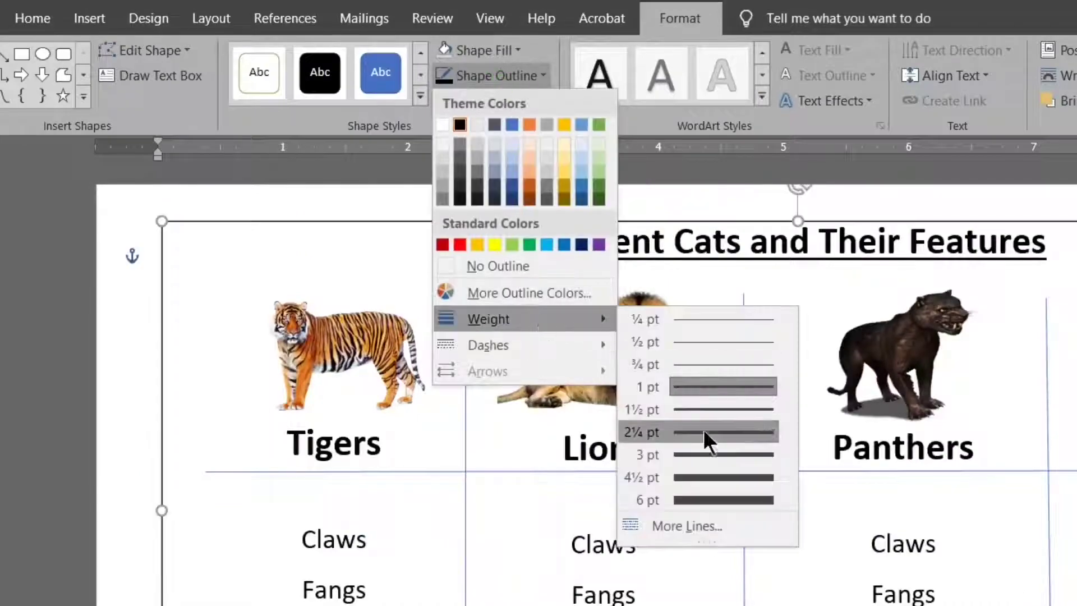
left_click(706, 431)
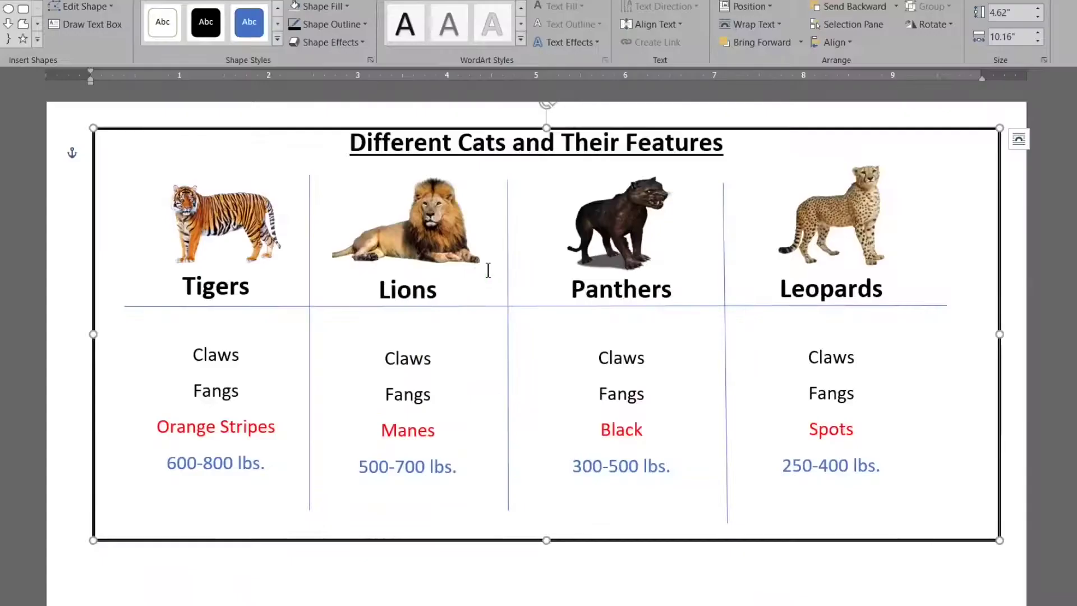
left_click_drag(846, 135, 852, 121)
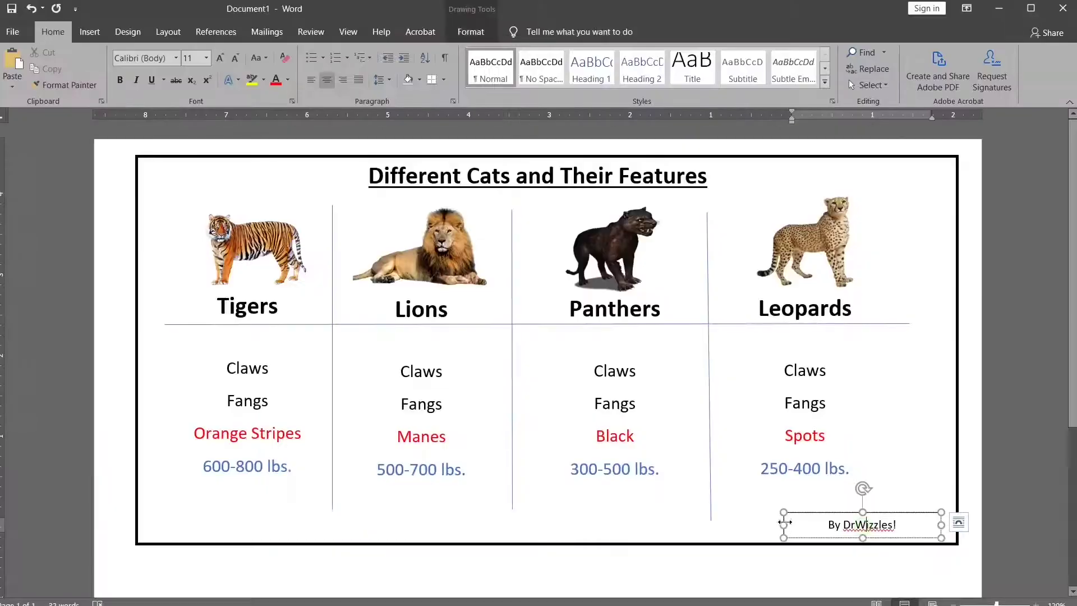
Step: Narrow the byline text box in the chart's lower-right corner and delete the blank line above "Claws" in the columns
left_click_drag(784, 525, 834, 526)
left_click(248, 351)
key("Delete")
left_click(805, 340)
key("Delete")
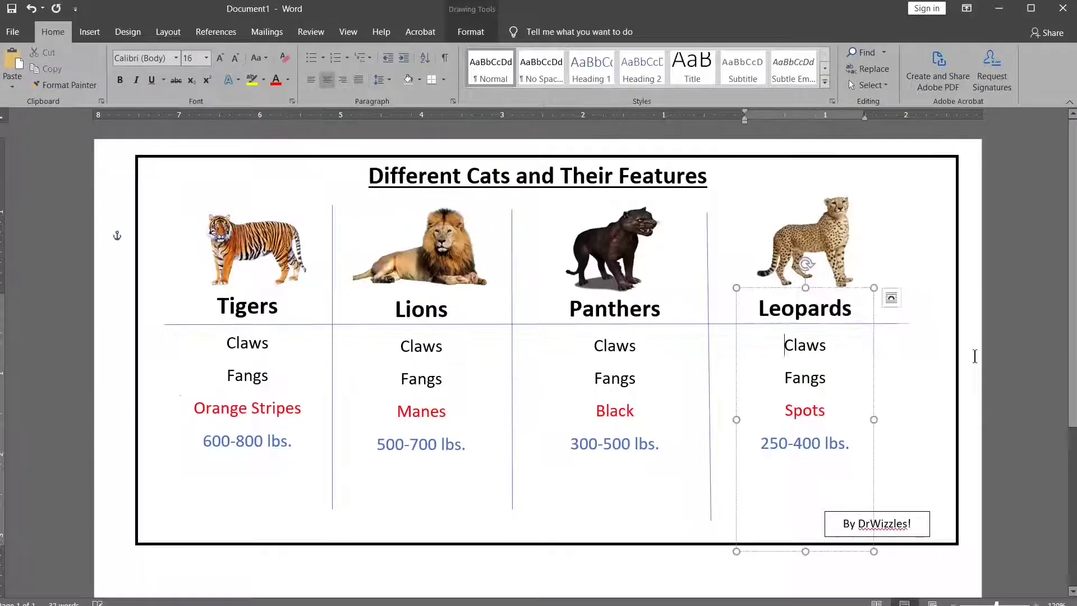
left_click(959, 359)
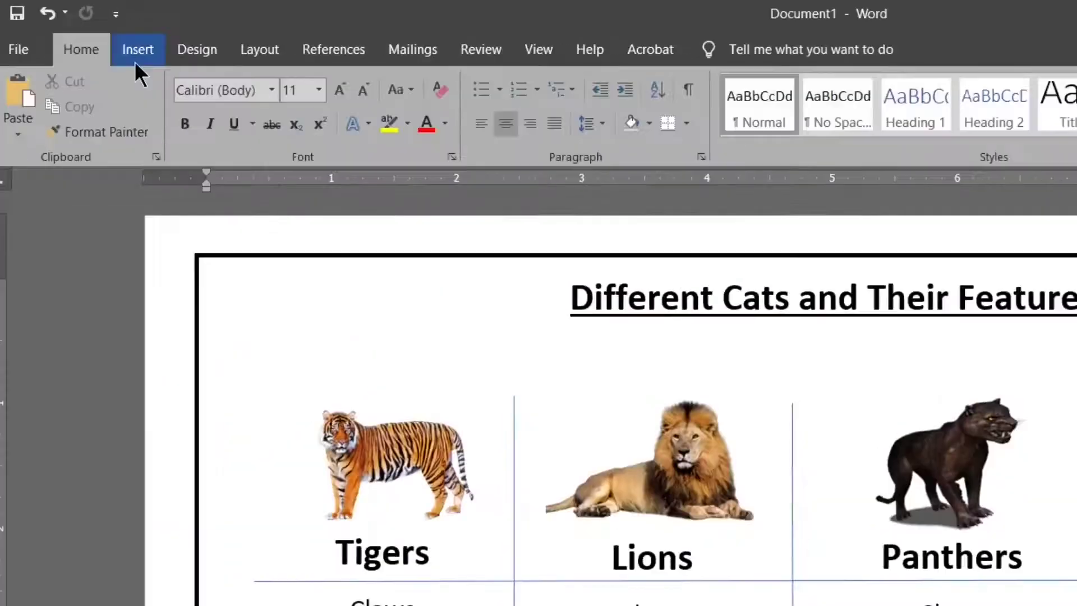
Step: Add a wide text box under the title with a two-sentence introduction about organizing information in a multi-column t-chart, and centre its text
left_click(138, 52)
left_click(280, 109)
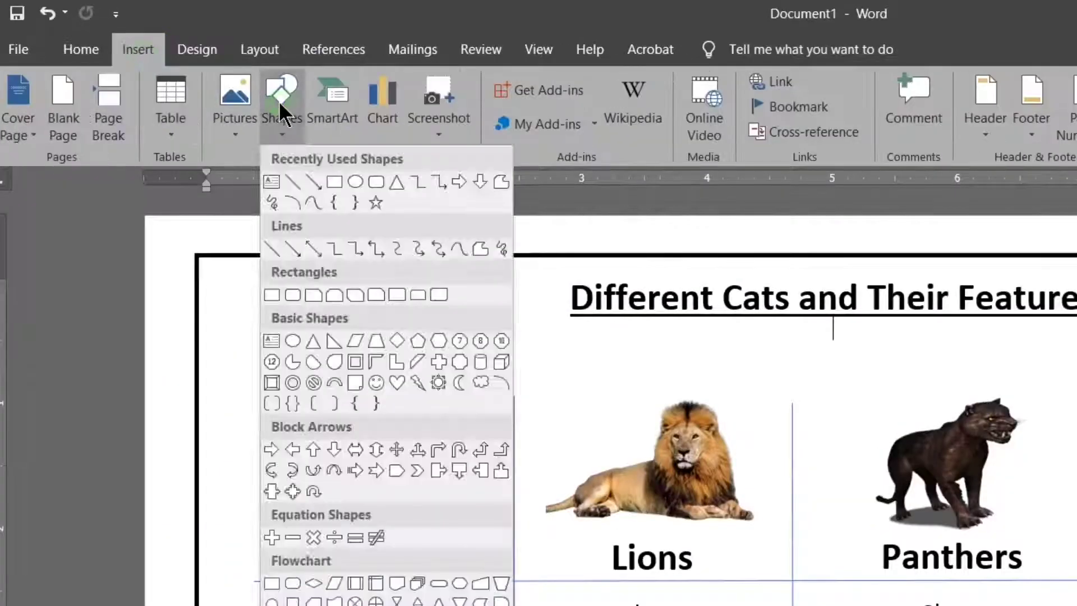
left_click(272, 180)
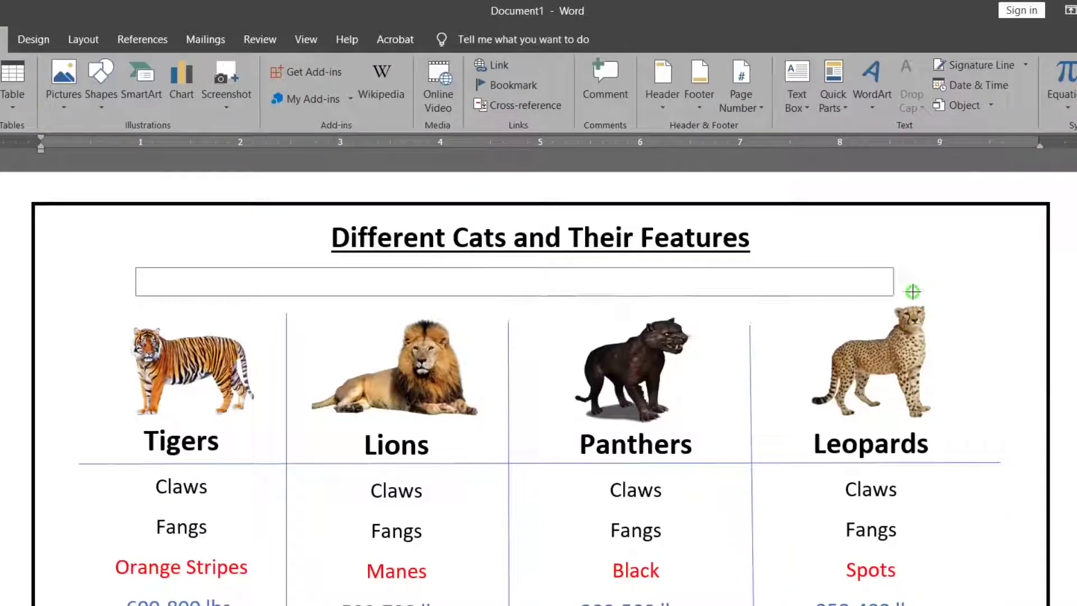
left_click_drag(942, 285, 965, 295)
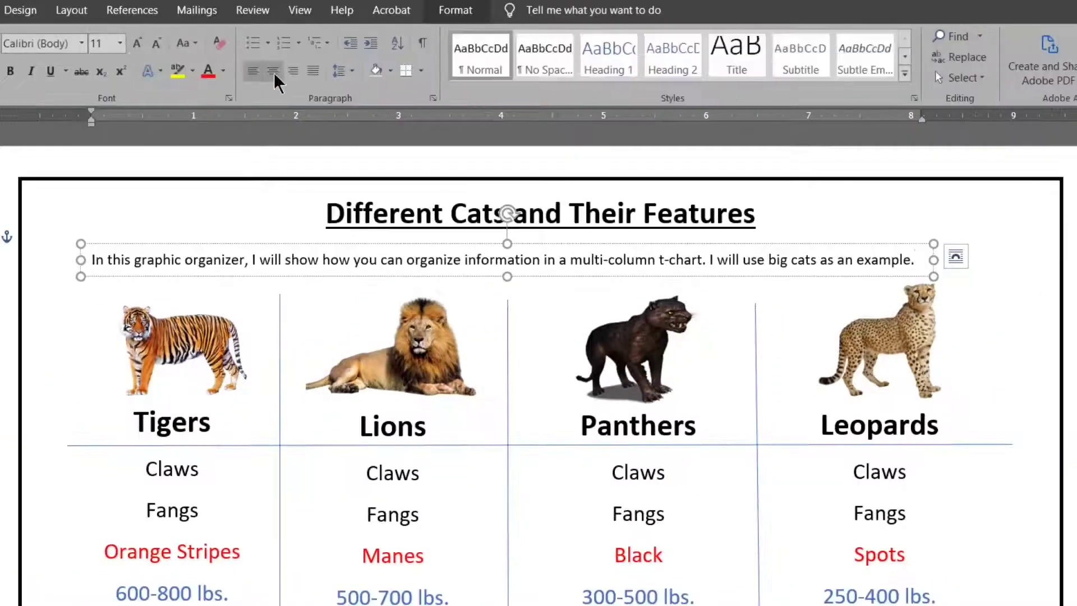
left_click(275, 73)
left_click_drag(896, 222, 953, 215)
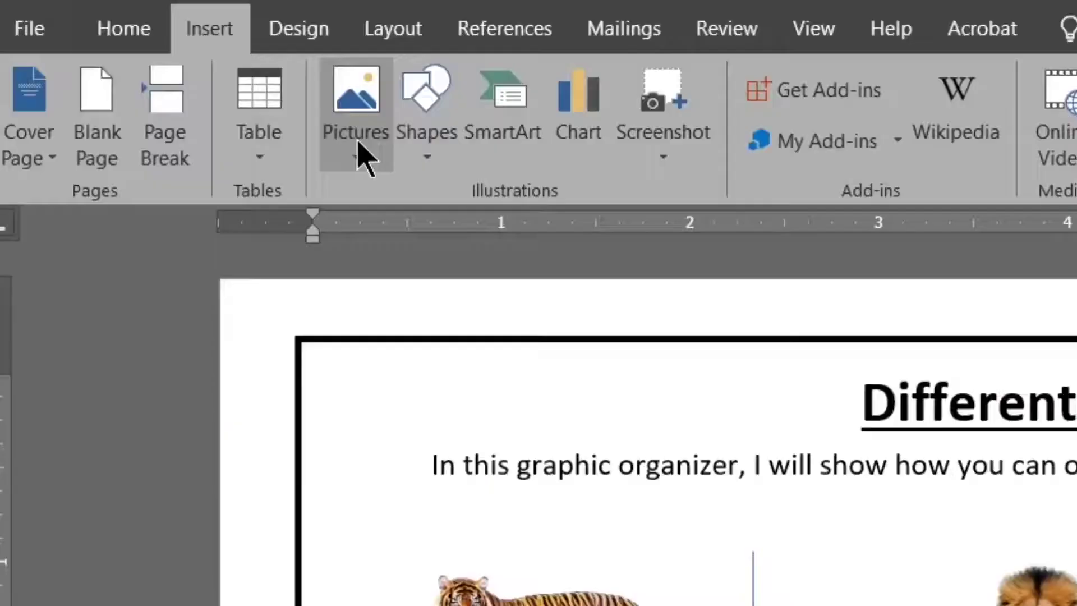
Step: Insert the black-and-white face picture from this device and set it In Front of Text
left_click(354, 140)
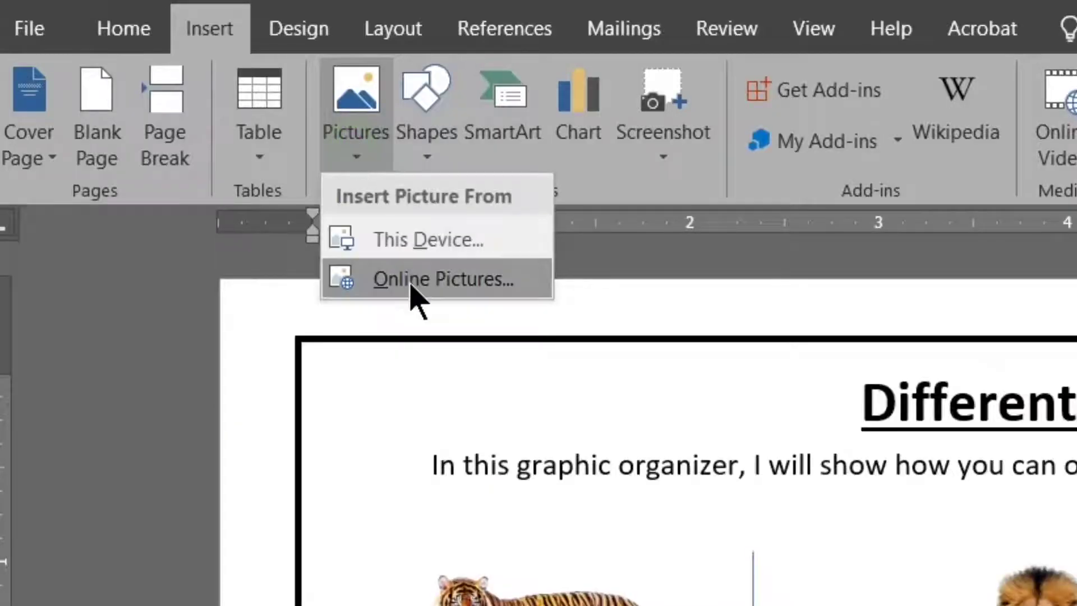
left_click(405, 246)
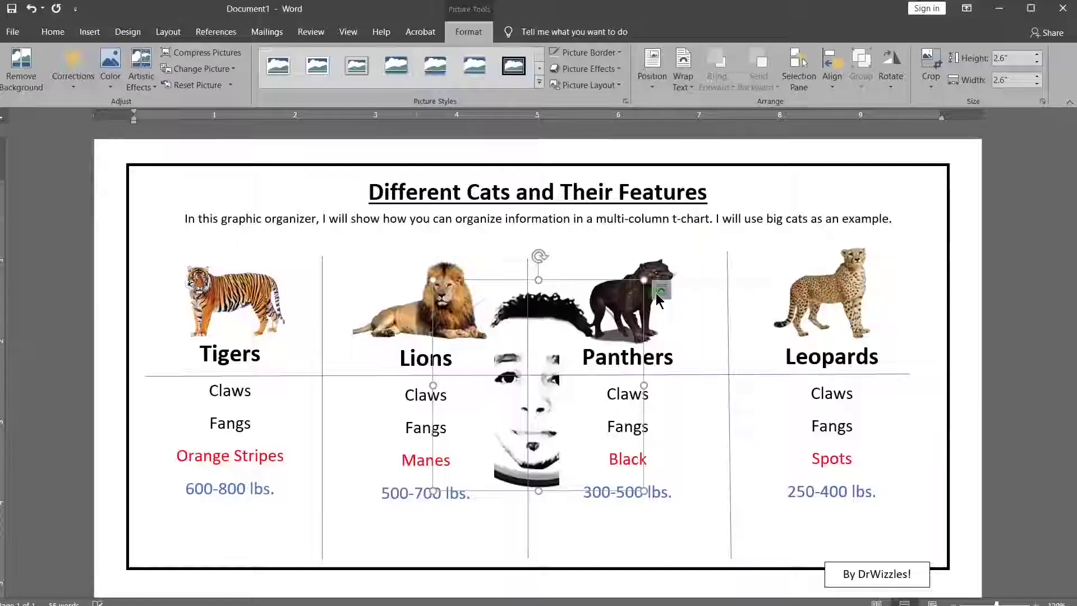
left_click(660, 290)
left_click(763, 422)
Step: Shrink the face picture to about 0.73" square and place it over the lower-left corner of the chart border
left_click_drag(644, 491, 527, 374)
left_click_drag(470, 349, 148, 547)
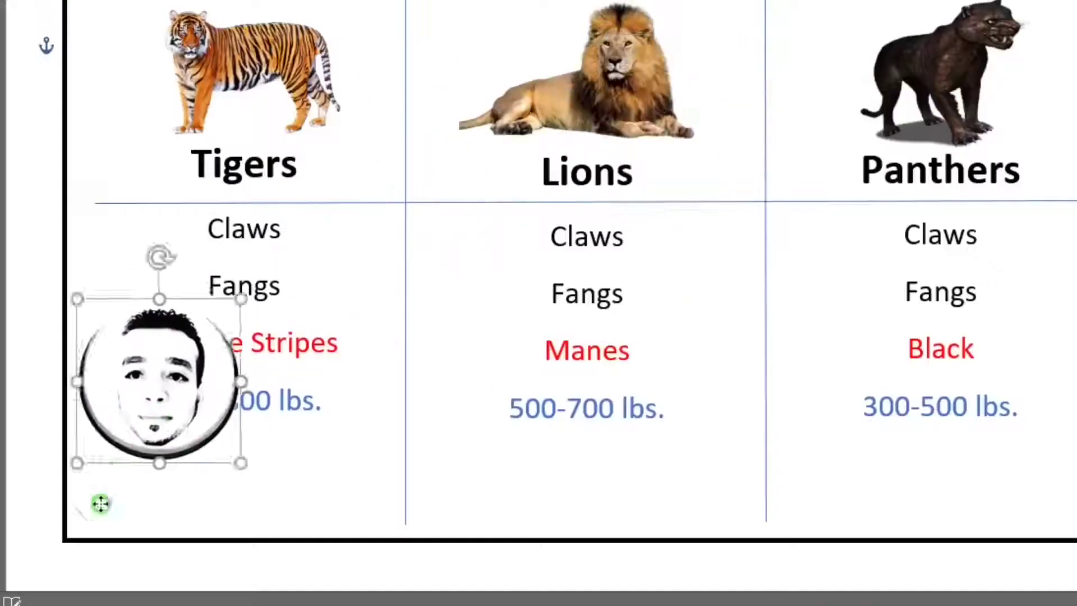
left_click_drag(100, 503, 103, 501)
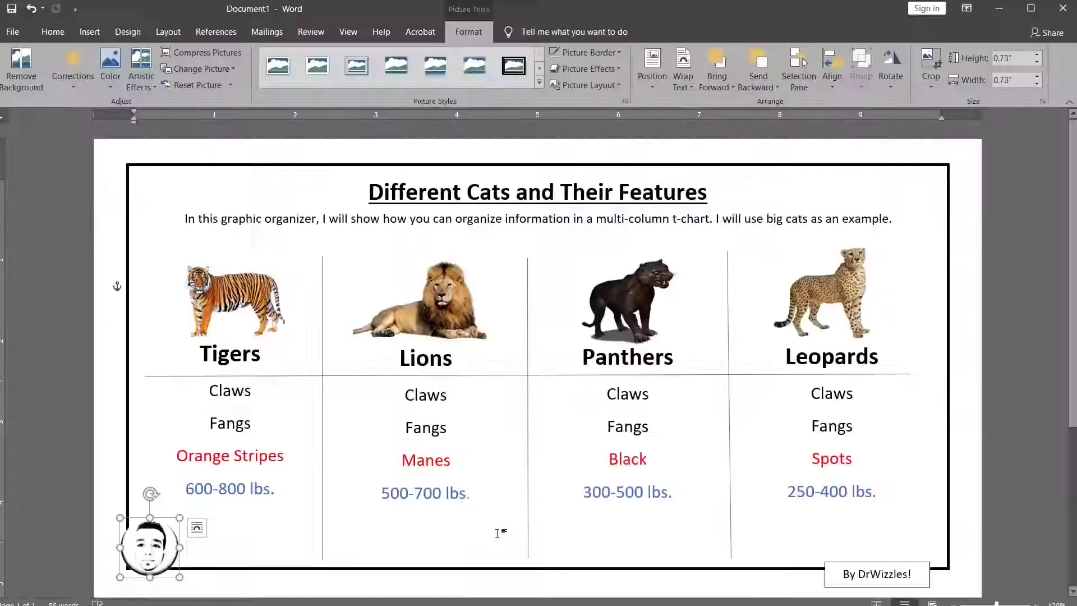